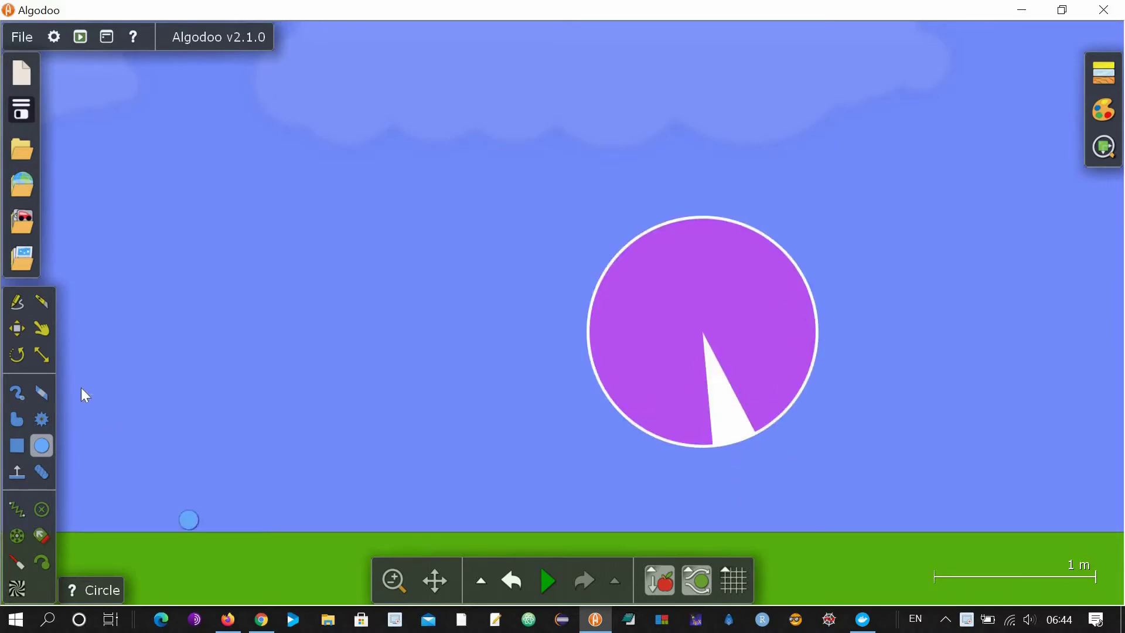
# - Scale the purple circle inward from its side into a tall, narrow lens-shaped ellipse
pyautogui.click(41, 356)
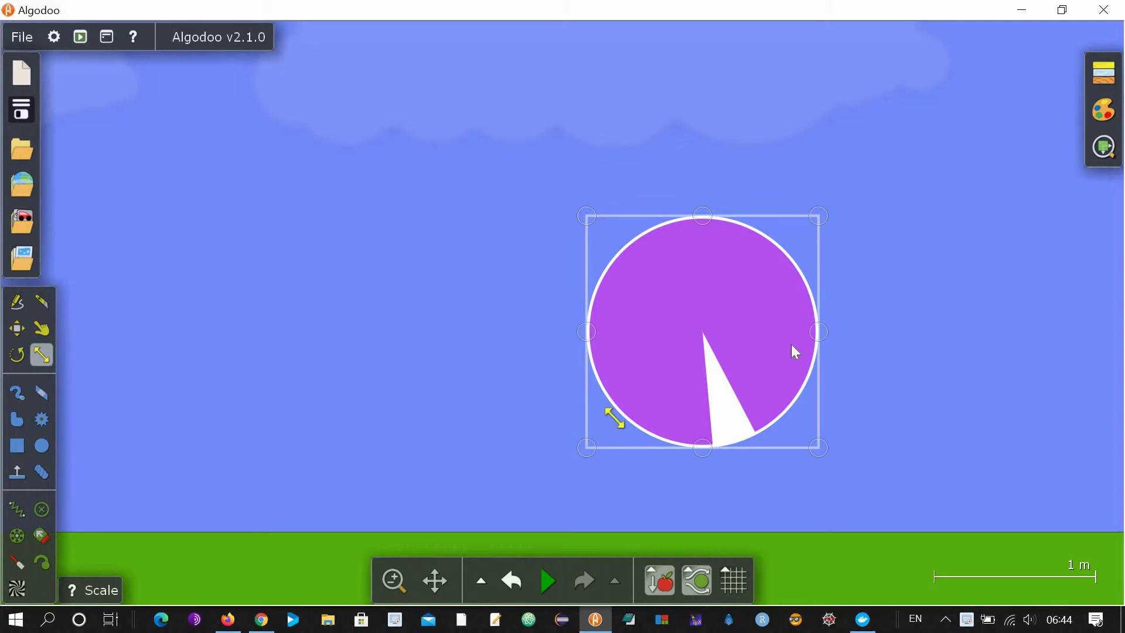
pyautogui.moveTo(812, 333); pyautogui.dragTo(737, 343)
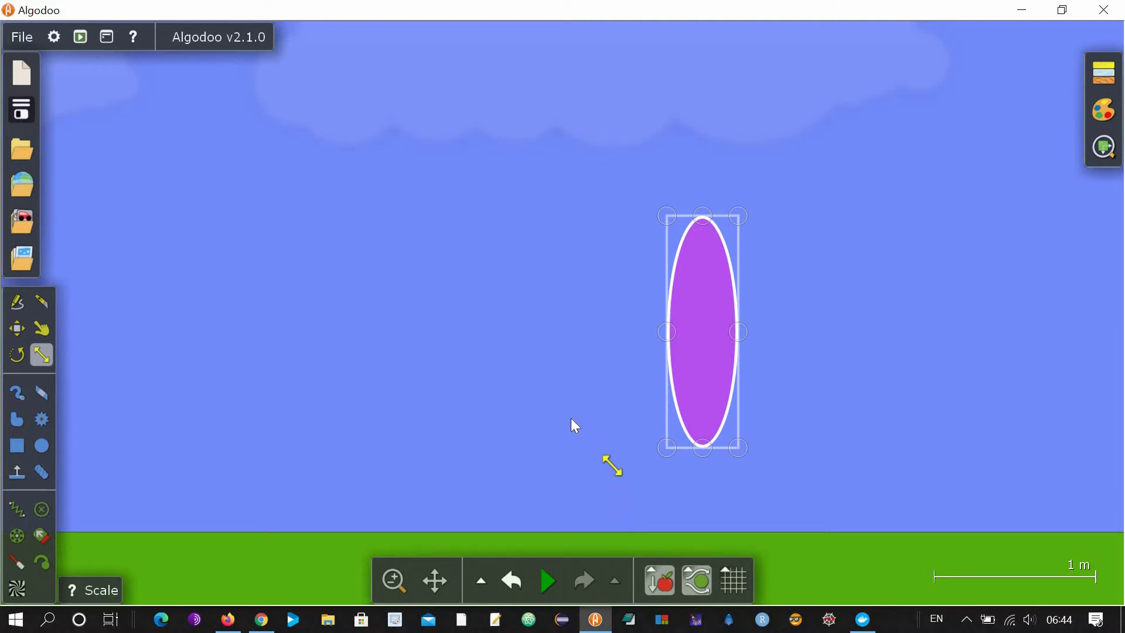
pyautogui.click(761, 337)
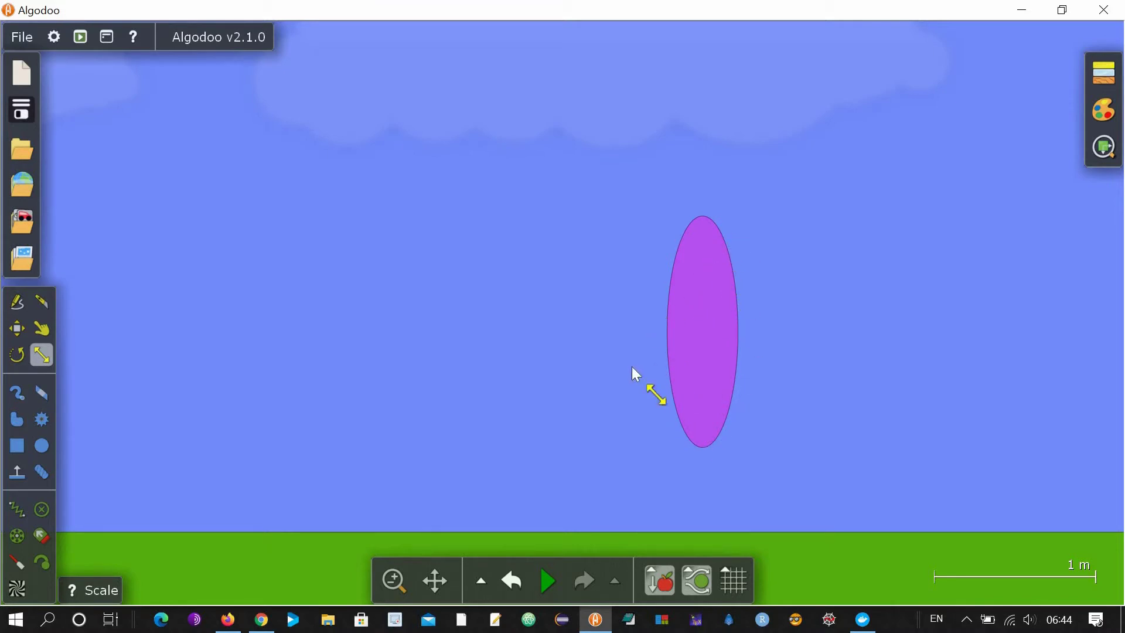
pyautogui.click(708, 337)
# - Make the ellipse glass and set the scene background to black
pyautogui.rightClick(708, 337)
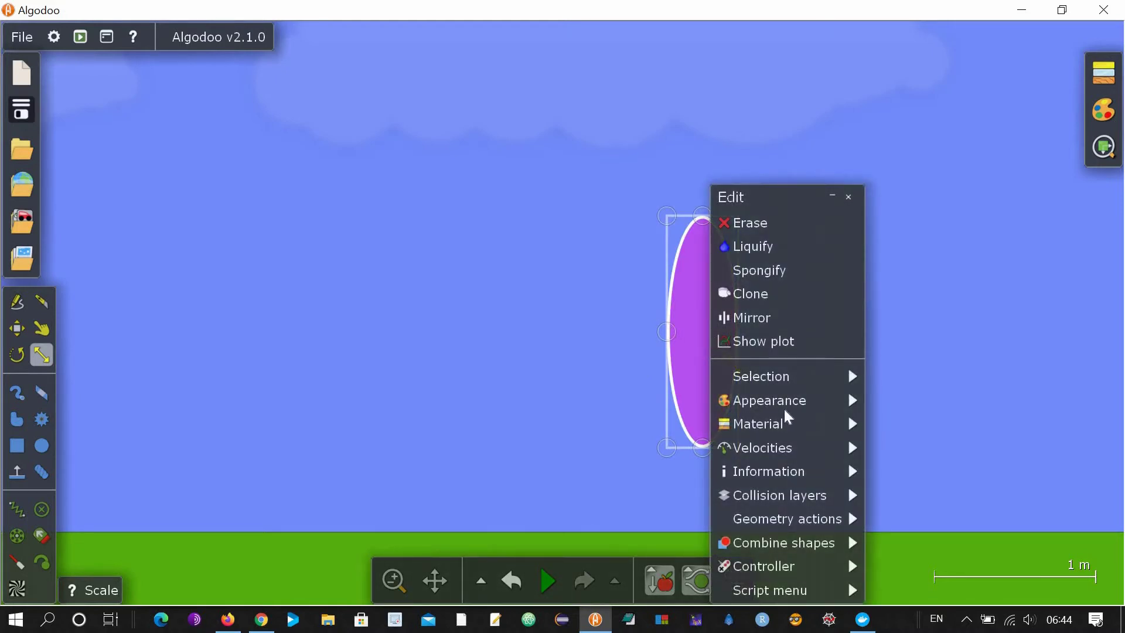
pyautogui.moveTo(786, 425)
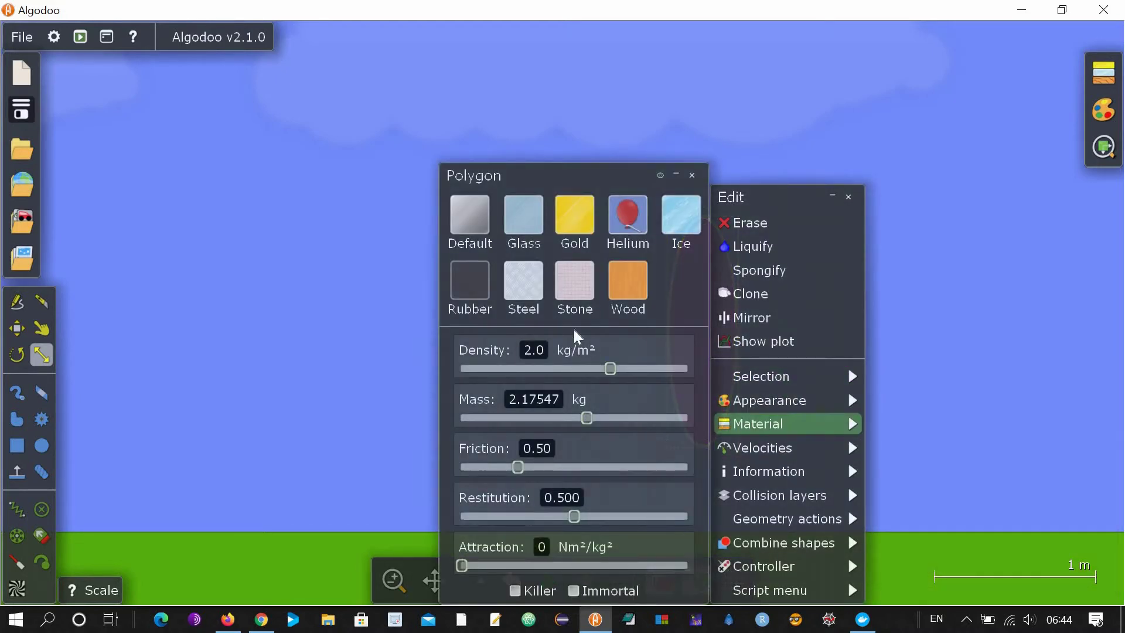
pyautogui.click(529, 230)
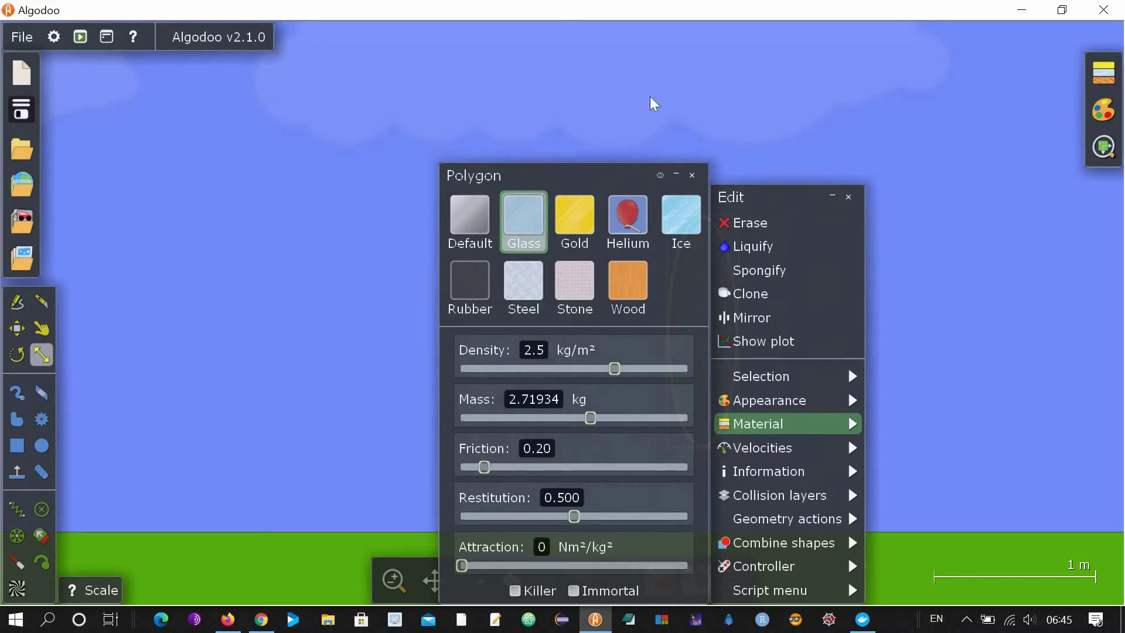
pyautogui.click(670, 125)
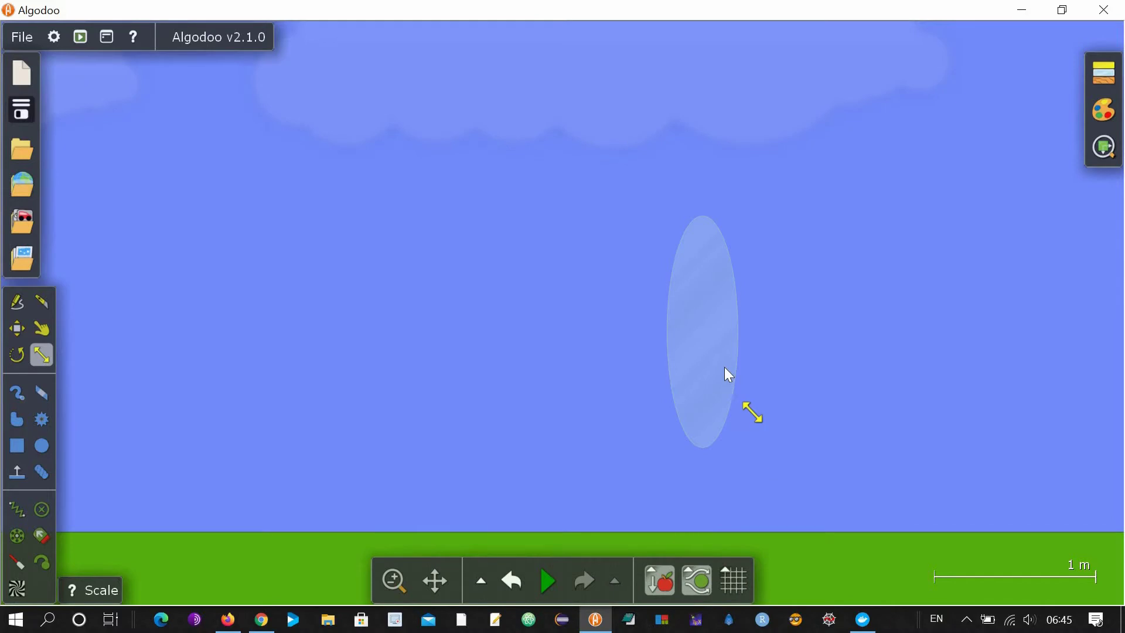
pyautogui.rightClick(426, 219)
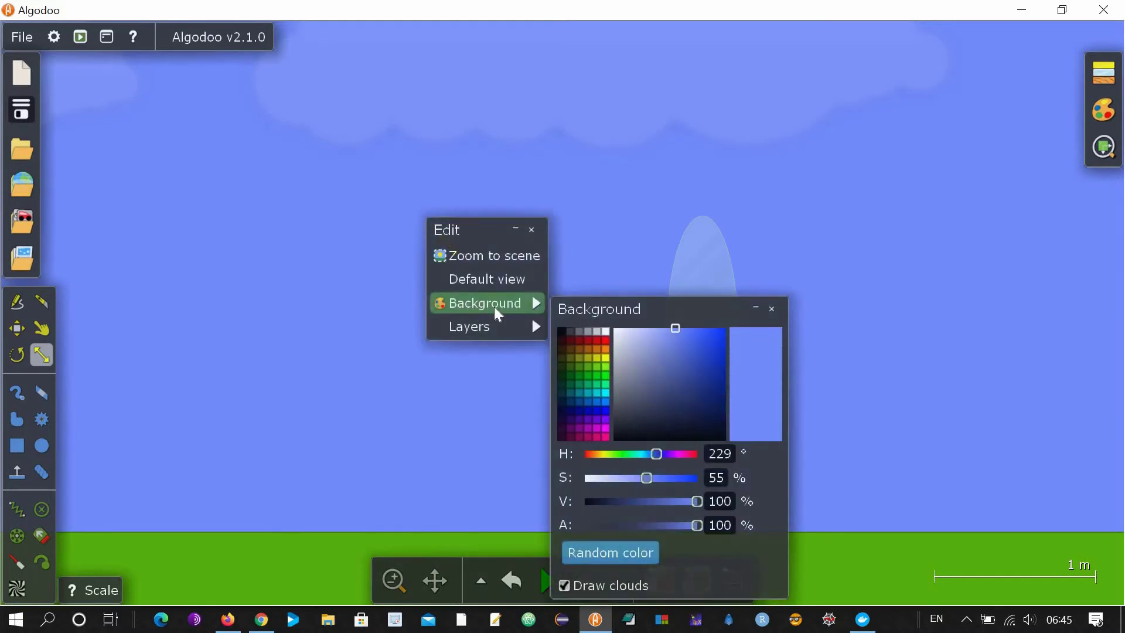
pyautogui.click(561, 333)
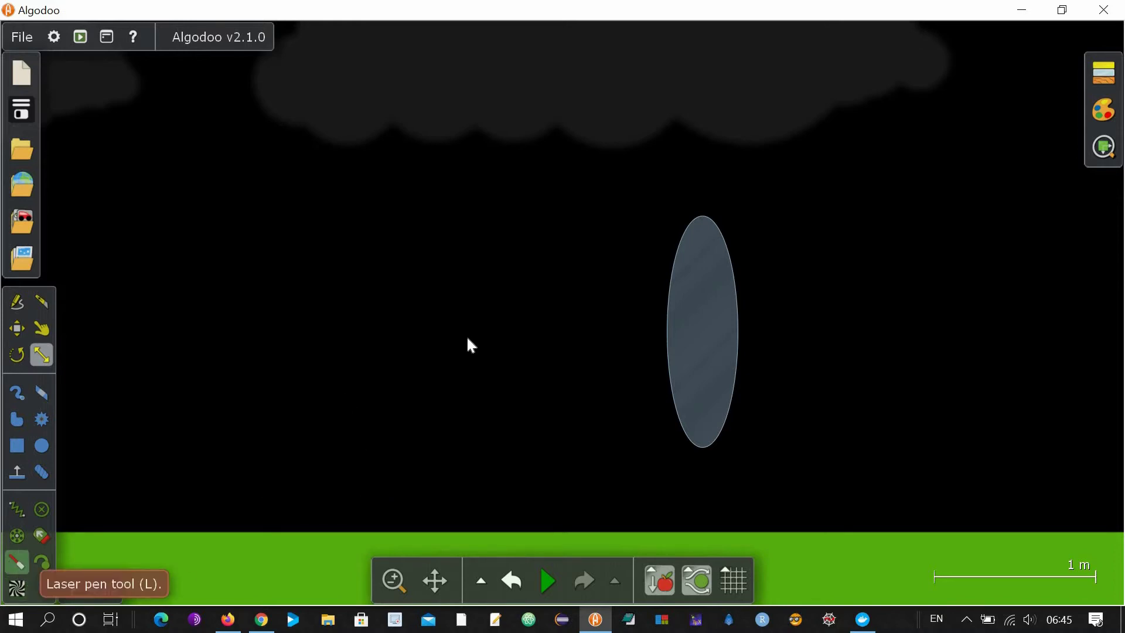
# - Place a laser aimed through the lens and make its beam white
pyautogui.press('l')
pyautogui.click(461, 400)
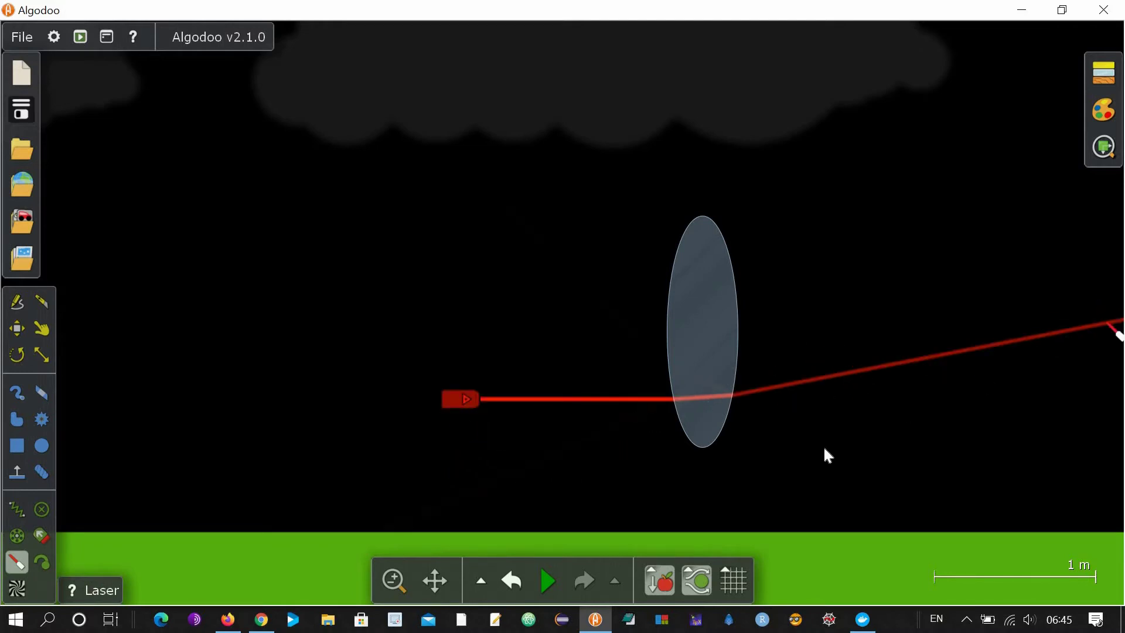
pyautogui.rightClick(460, 400)
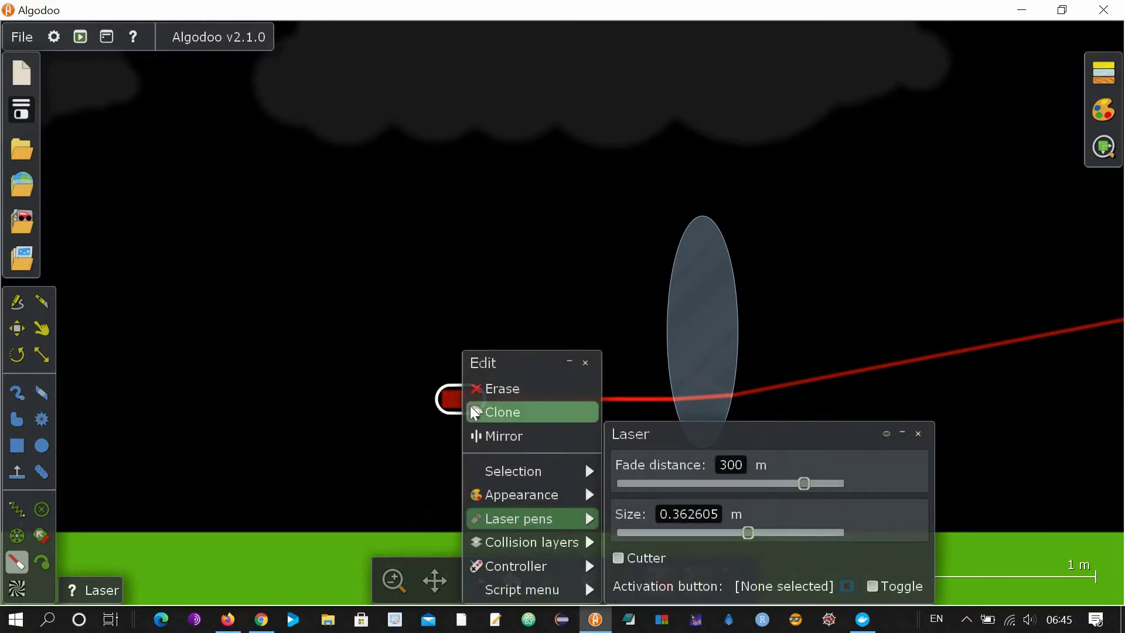
pyautogui.moveTo(519, 496)
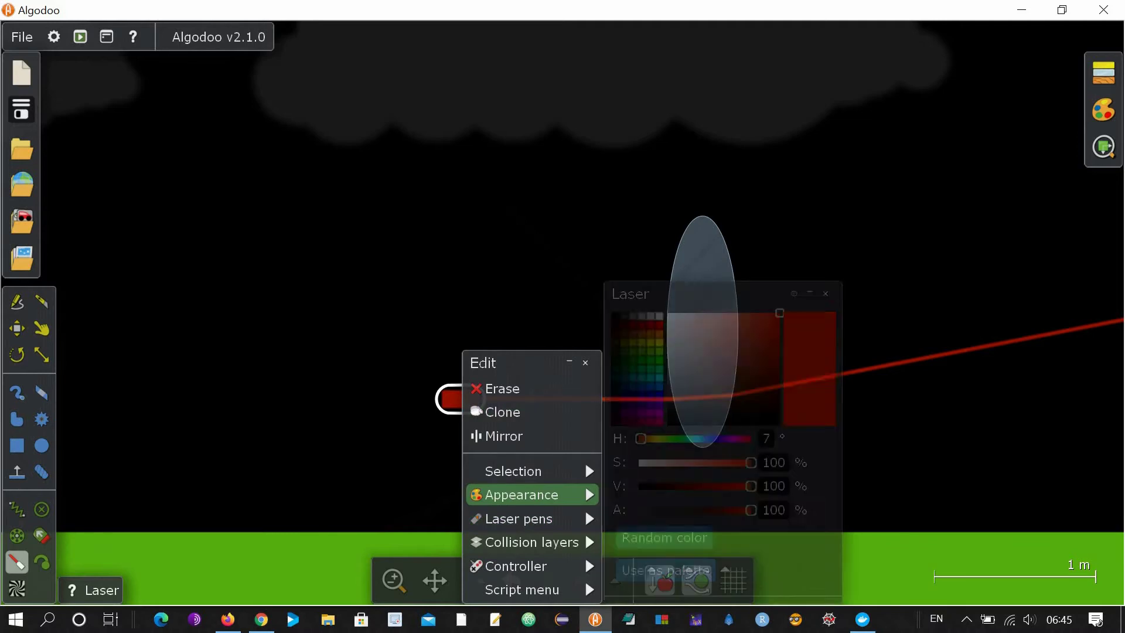
pyautogui.click(659, 316)
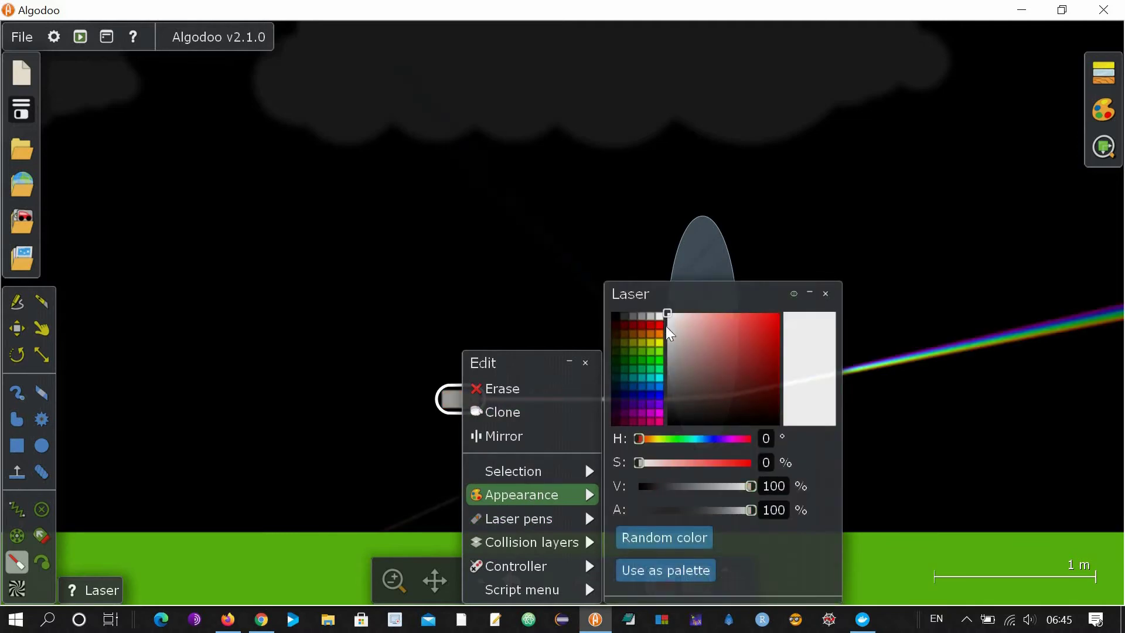
pyautogui.click(41, 328)
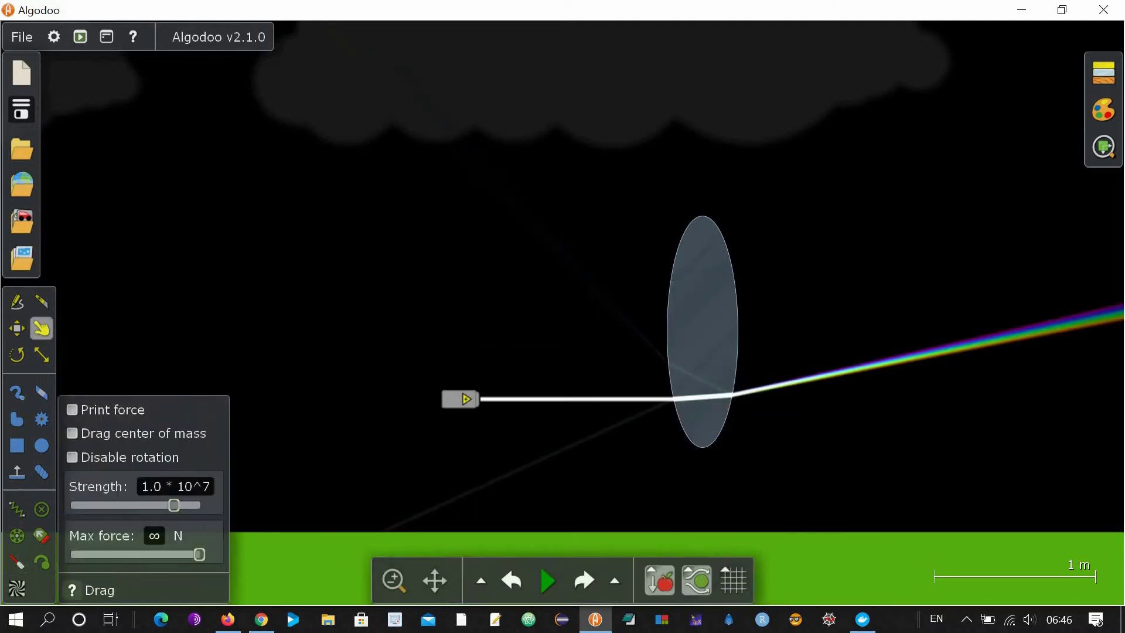
# - Clone the laser and move the copy up above the first one
pyautogui.click(17, 565)
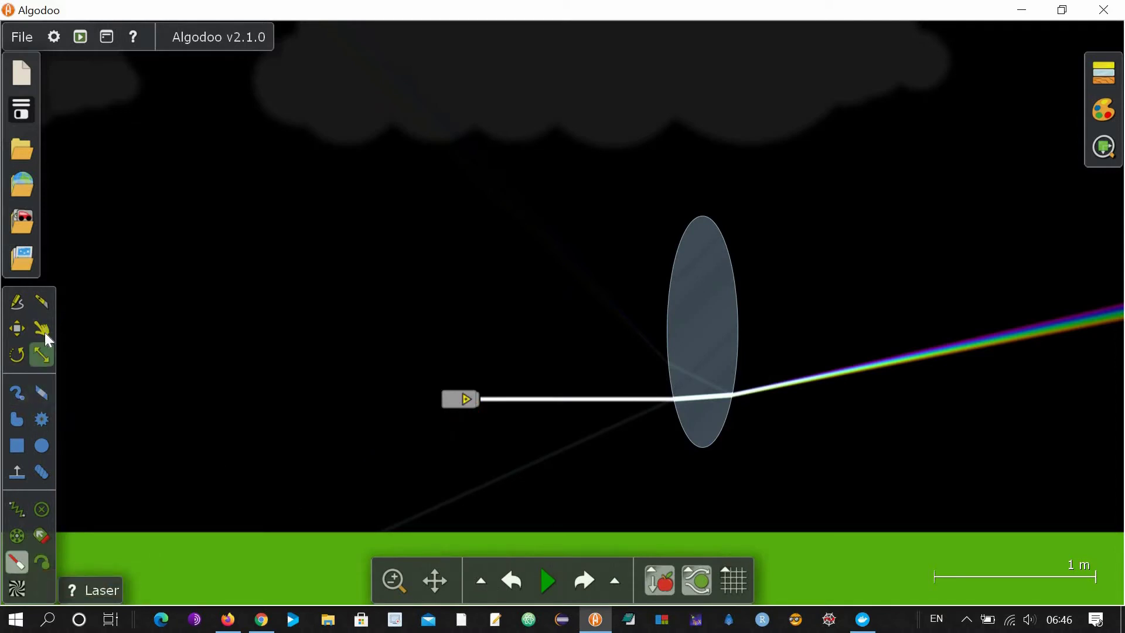
pyautogui.press('d')
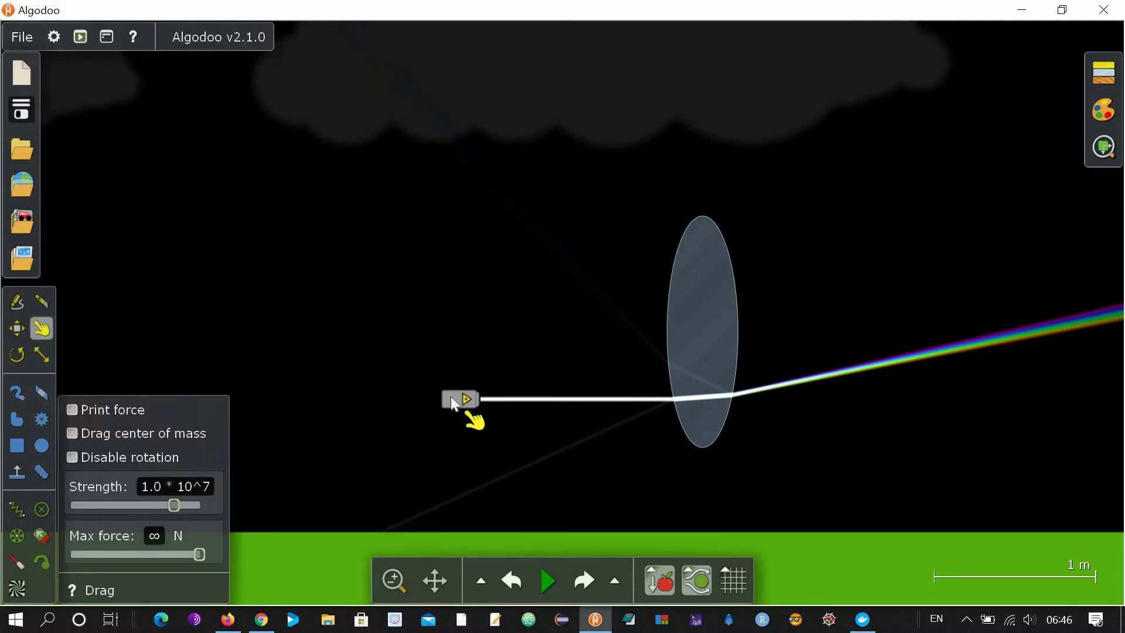
pyautogui.rightClick(451, 395)
pyautogui.click(504, 411)
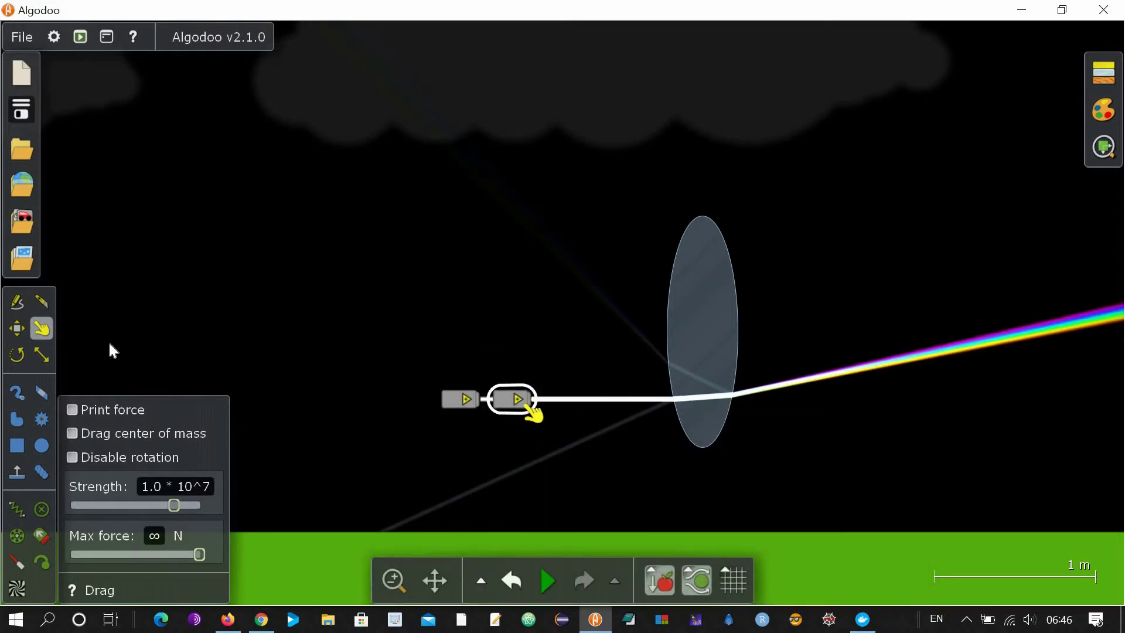
pyautogui.click(18, 329)
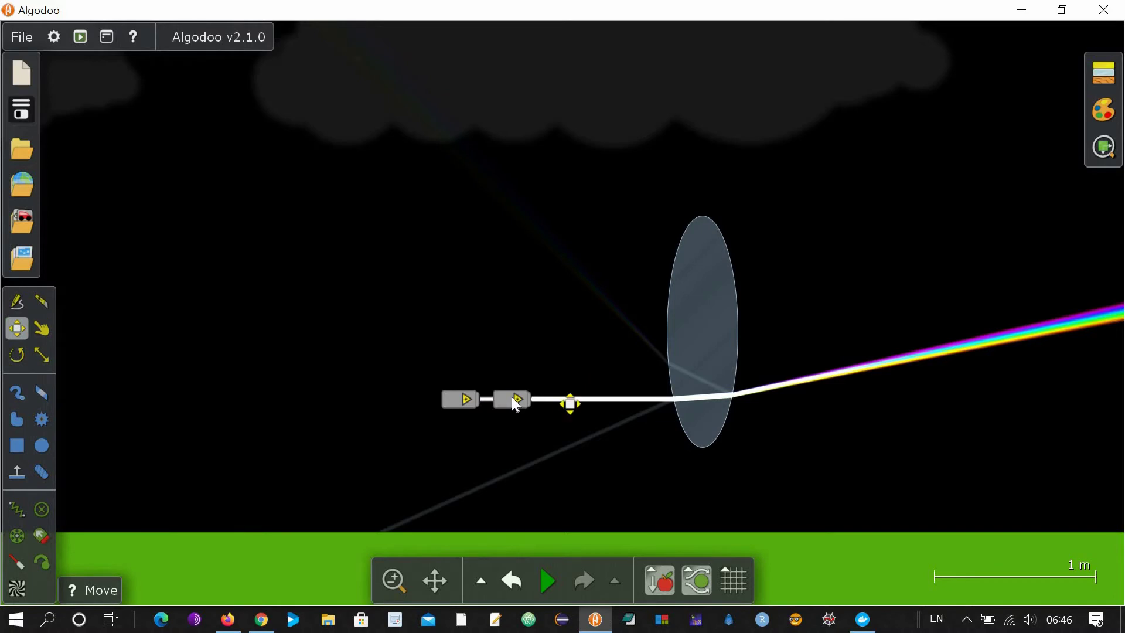
pyautogui.moveTo(492, 369)
pyautogui.mouseDown()
pyautogui.moveTo(442, 319)
pyautogui.moveTo(441, 228)
pyautogui.moveTo(445, 242)
pyautogui.moveTo(461, 241)
pyautogui.mouseUp()
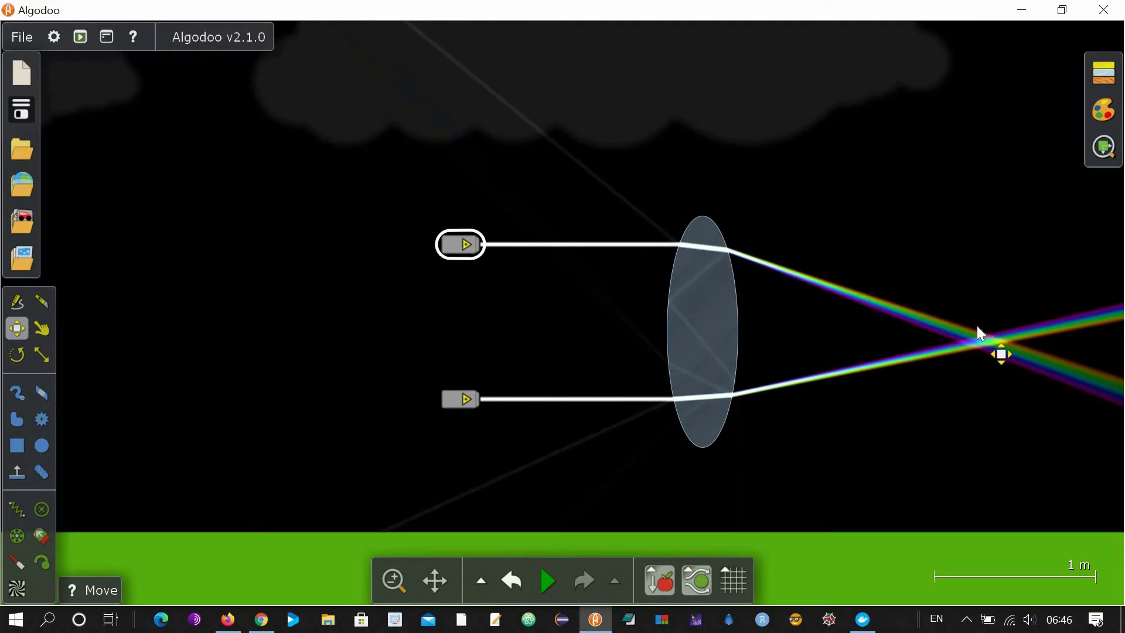
# - Recolour the lower laser red and the upper laser pink
pyautogui.click(470, 403)
pyautogui.rightClick(469, 402)
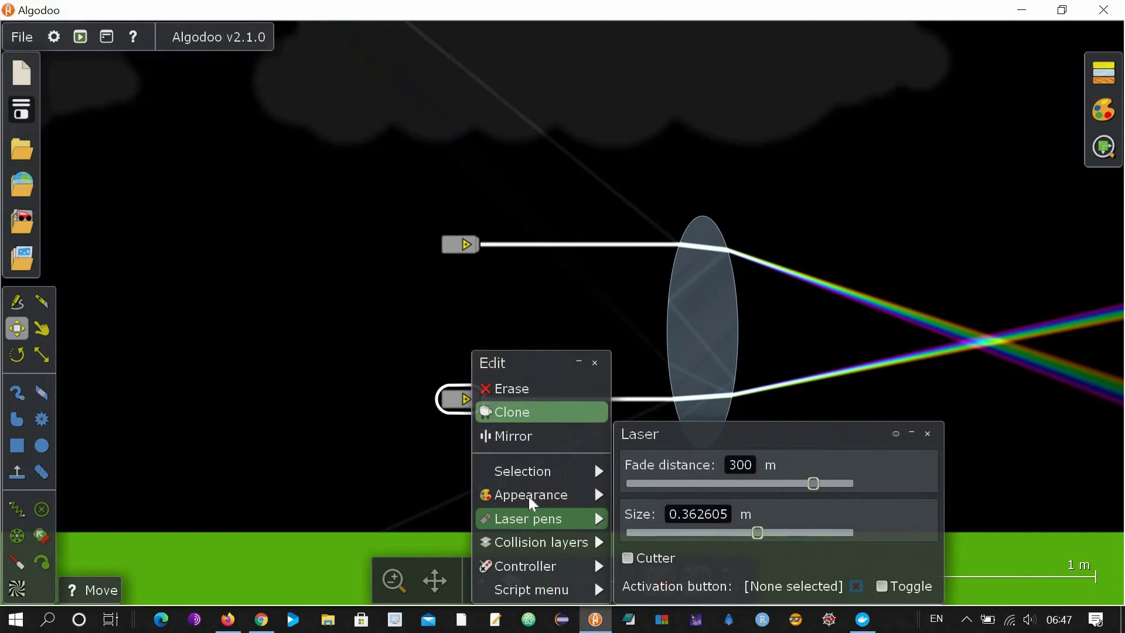
pyautogui.moveTo(528, 495)
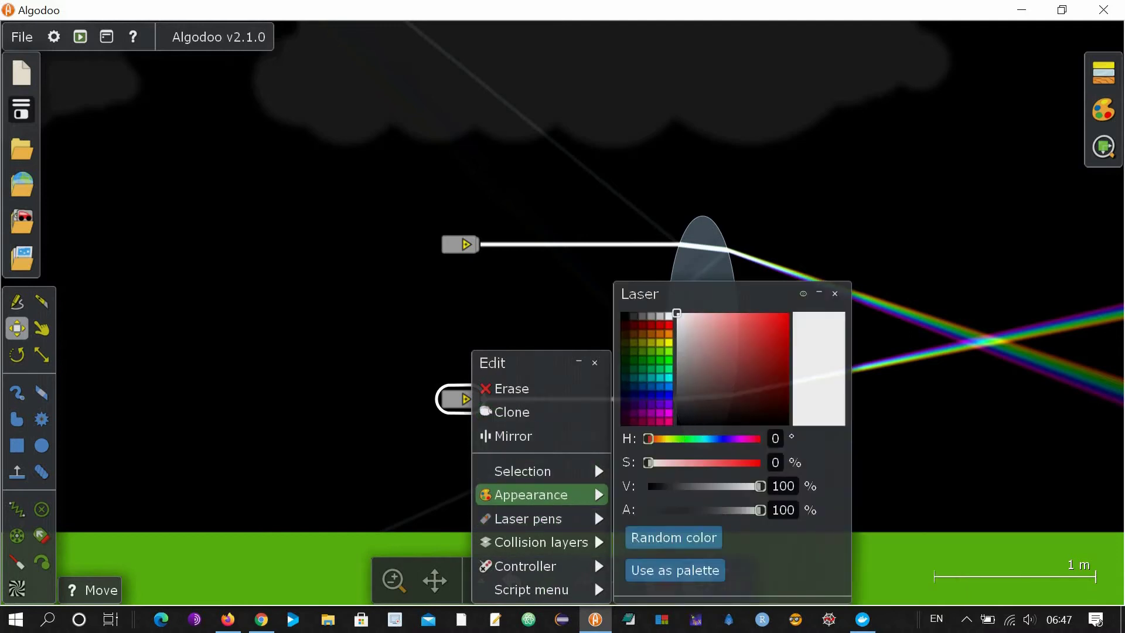
pyautogui.click(665, 330)
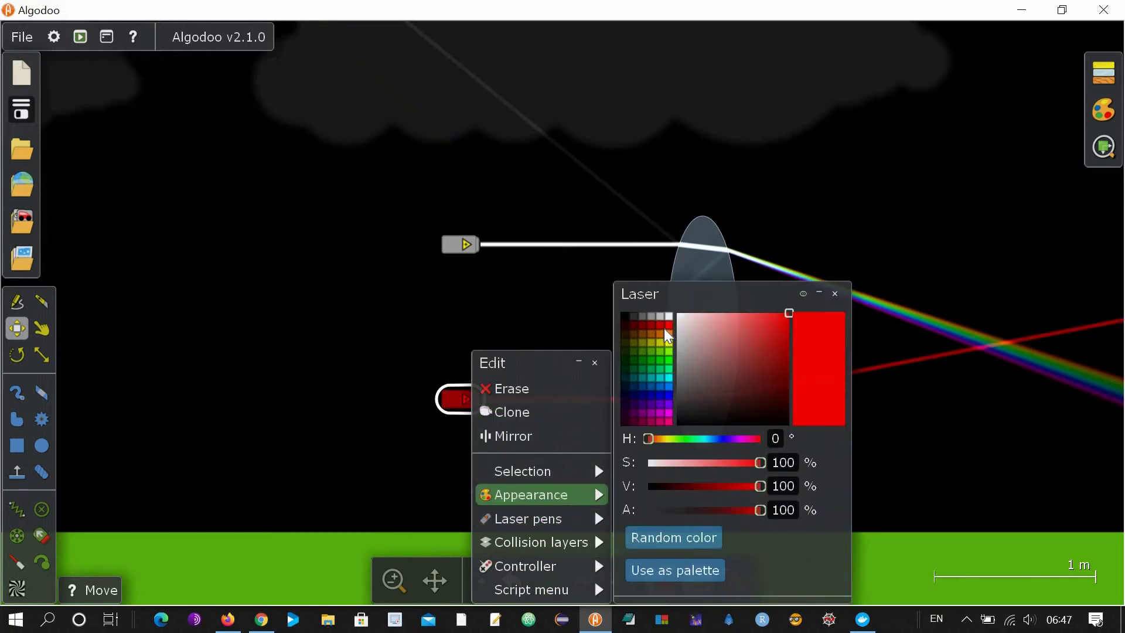
pyautogui.rightClick(463, 246)
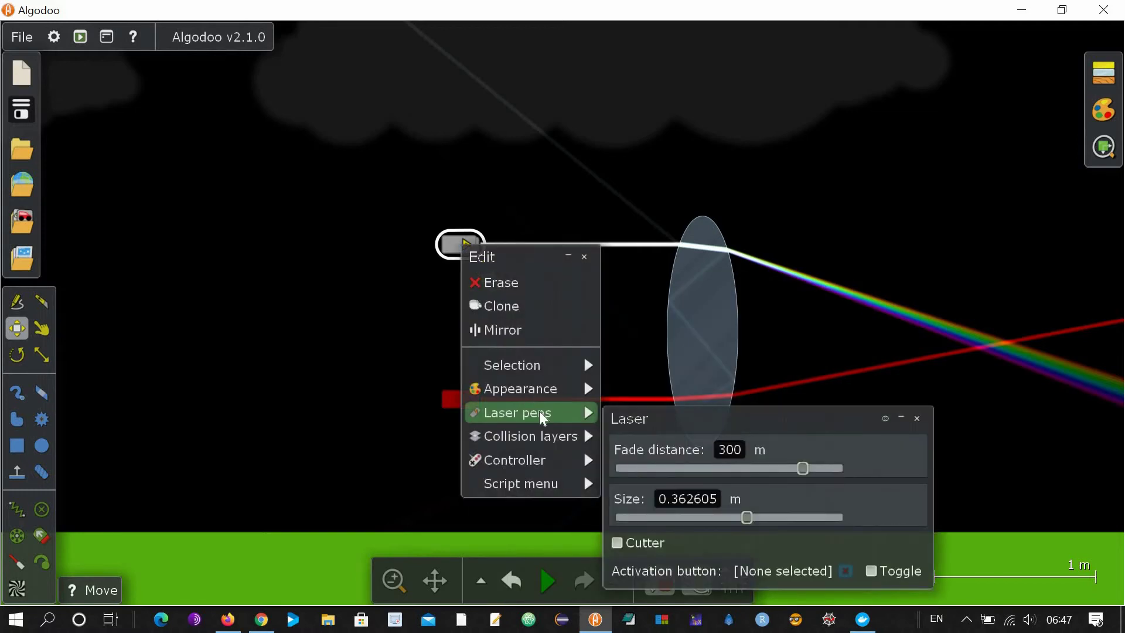
pyautogui.moveTo(538, 396)
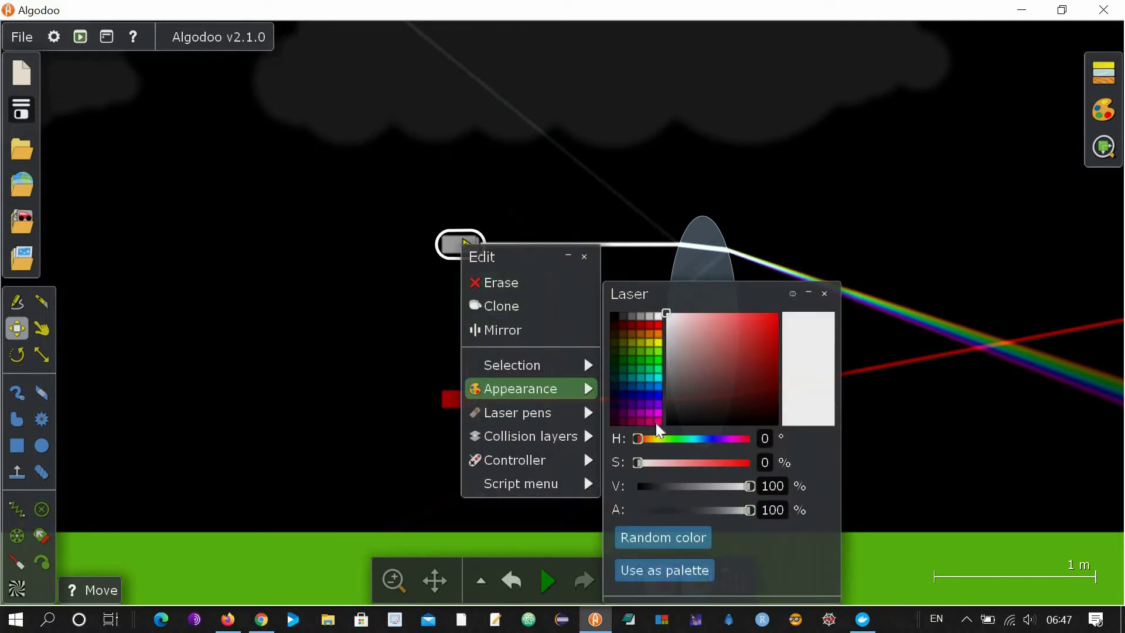
pyautogui.click(659, 421)
pyautogui.click(585, 138)
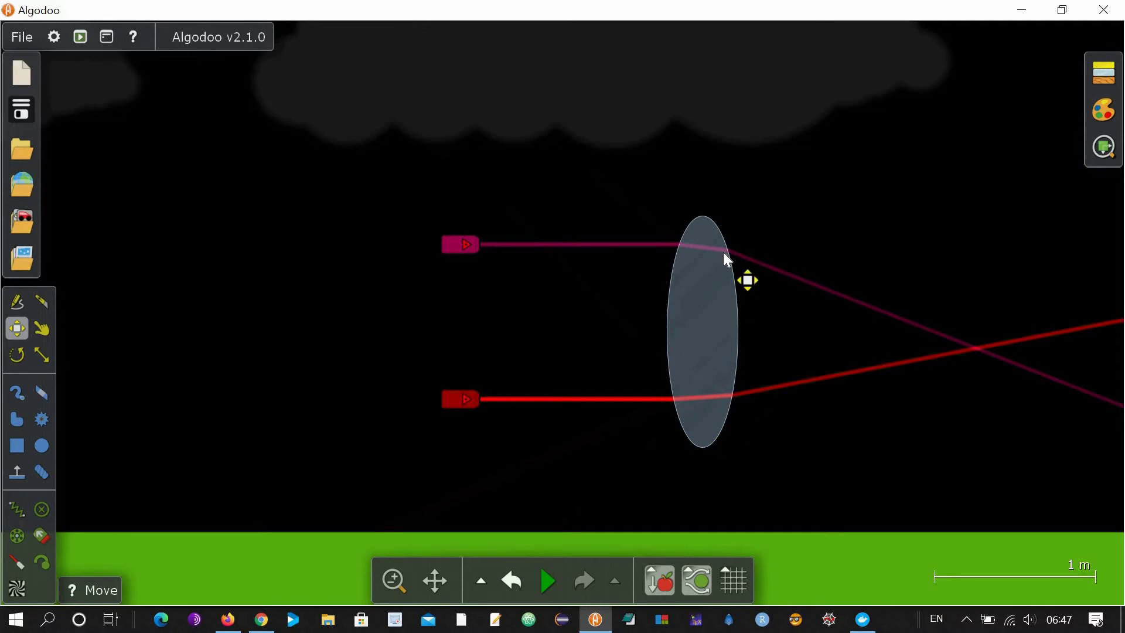
pyautogui.click(435, 580)
# - Draw a tall box in the empty space left of the lasers
pyautogui.moveTo(339, 462); pyautogui.dragTo(730, 451)
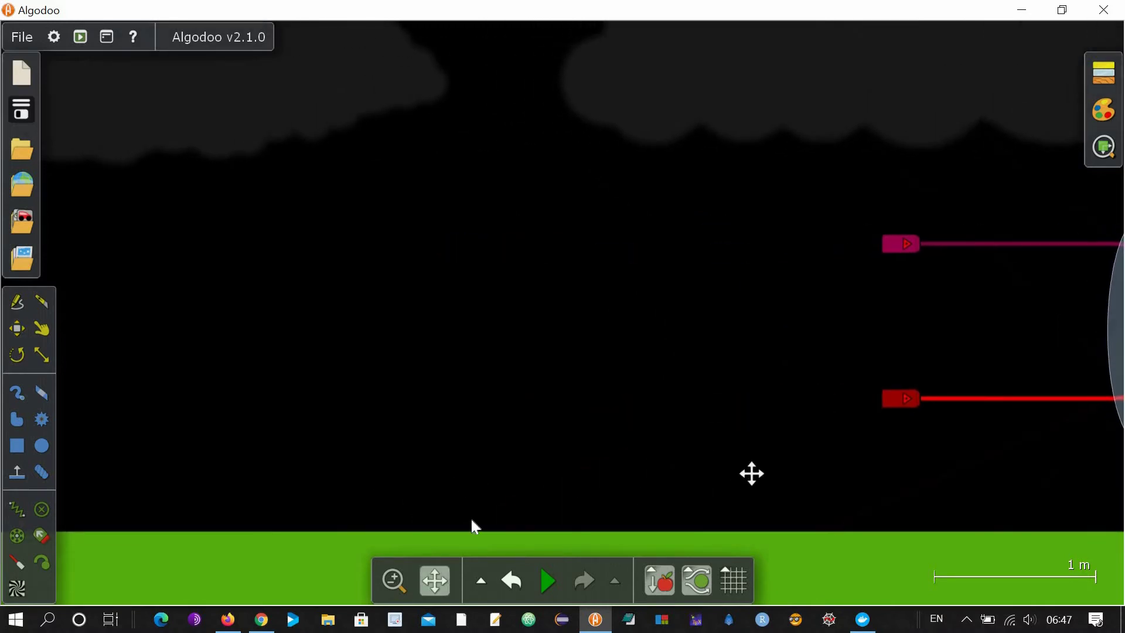
pyautogui.click(19, 452)
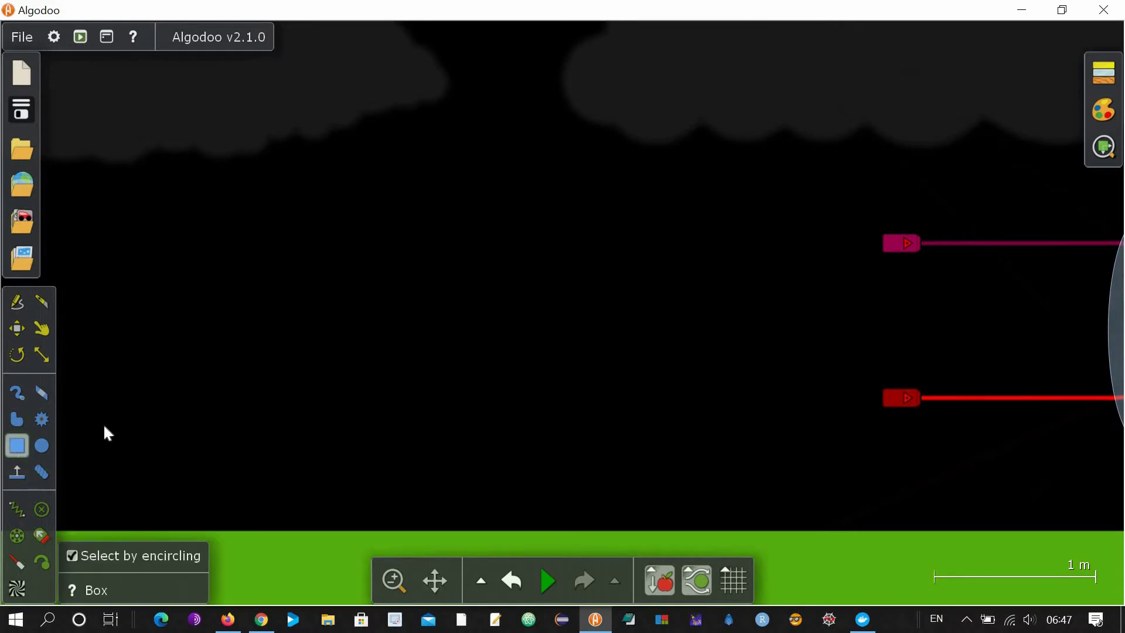
pyautogui.click(530, 296)
pyautogui.moveTo(420, 258); pyautogui.dragTo(543, 488)
pyautogui.moveTo(196, 501); pyautogui.dragTo(46, 450)
# - Draw a large circle, enlarge it, and slide it onto the box's edge
pyautogui.click(42, 446)
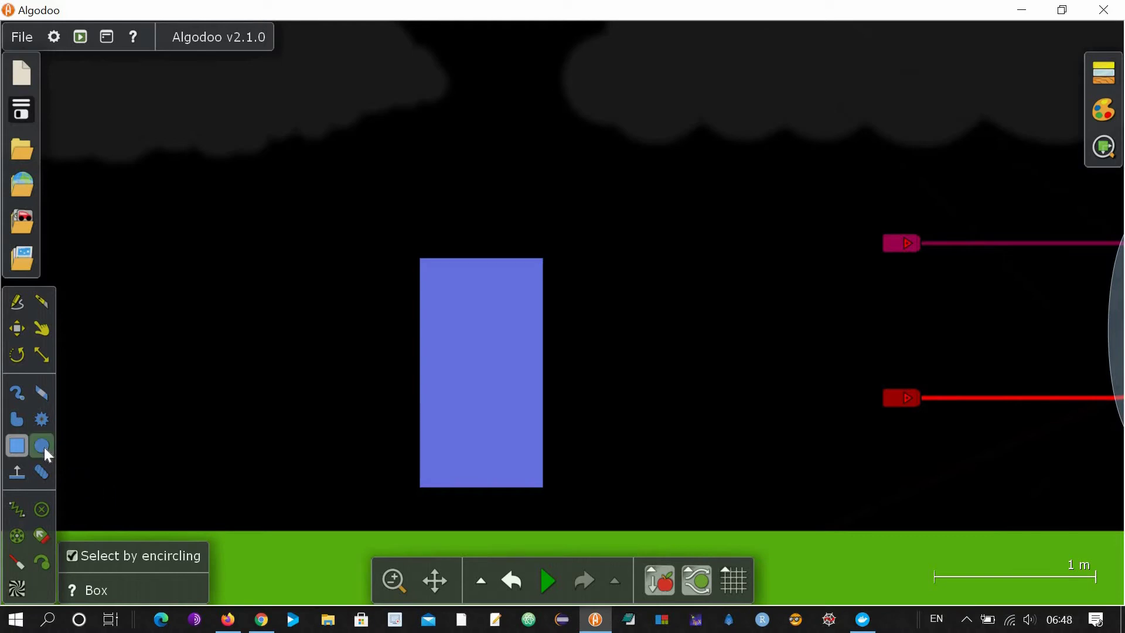
pyautogui.moveTo(307, 258); pyautogui.dragTo(329, 381)
pyautogui.moveTo(288, 340); pyautogui.dragTo(364, 386)
pyautogui.click(41, 355)
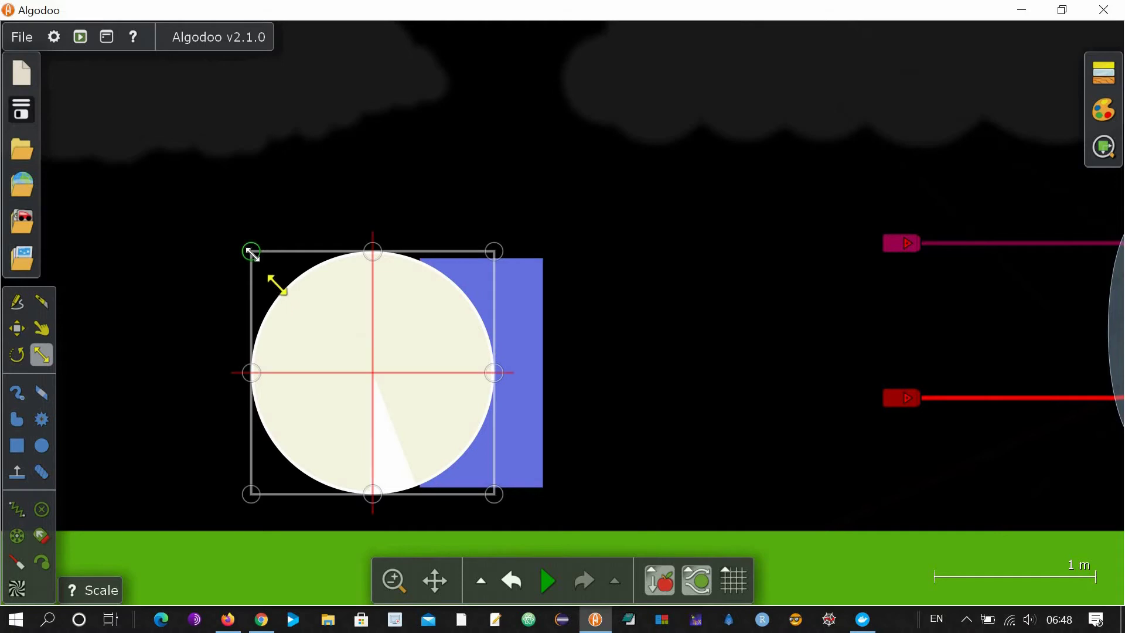
pyautogui.moveTo(252, 253)
pyautogui.mouseDown()
pyautogui.moveTo(184, 184)
pyautogui.moveTo(168, 128)
pyautogui.moveTo(258, 251)
pyautogui.mouseUp()
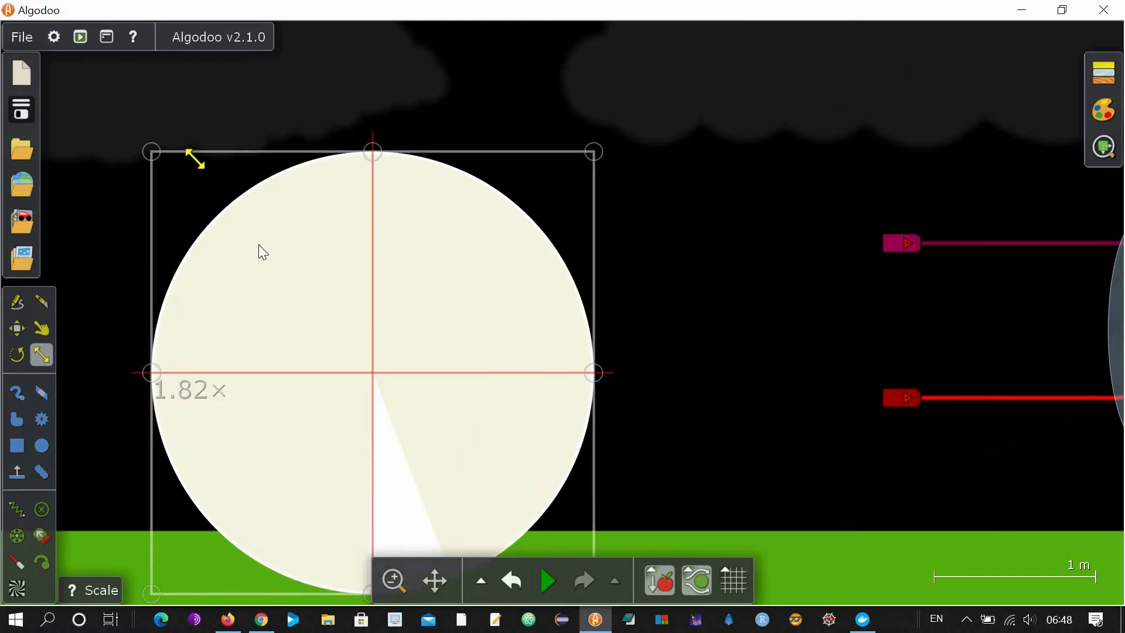
pyautogui.click(29, 334)
pyautogui.moveTo(451, 303); pyautogui.dragTo(384, 308)
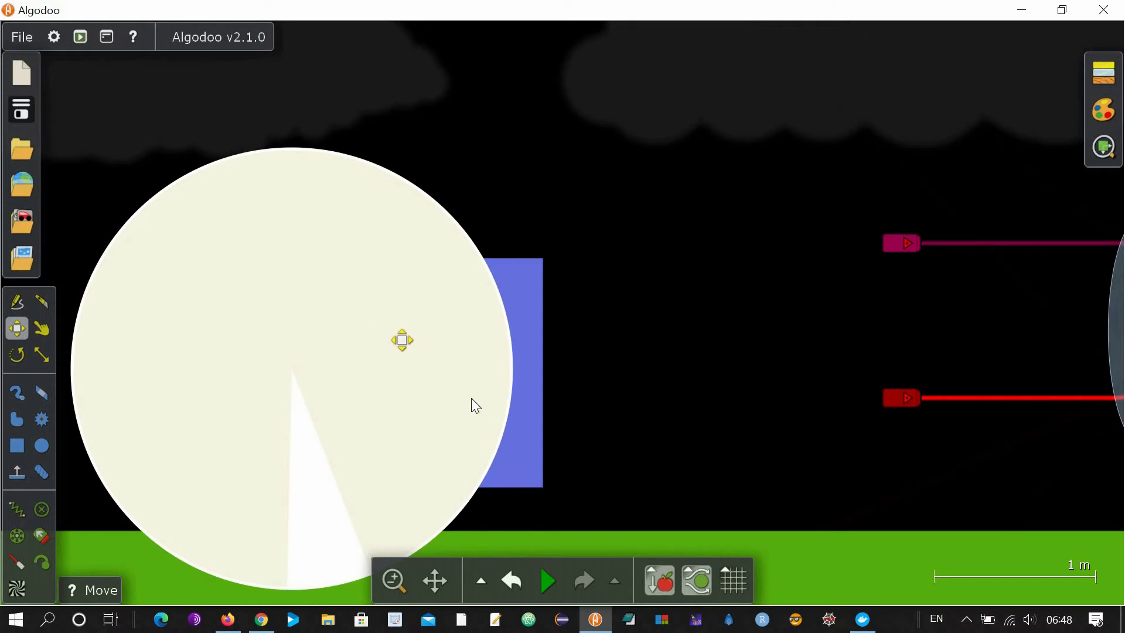
# - Subtract the circle's overlap from the rectangle to carve a concave face
pyautogui.rightClick(462, 374)
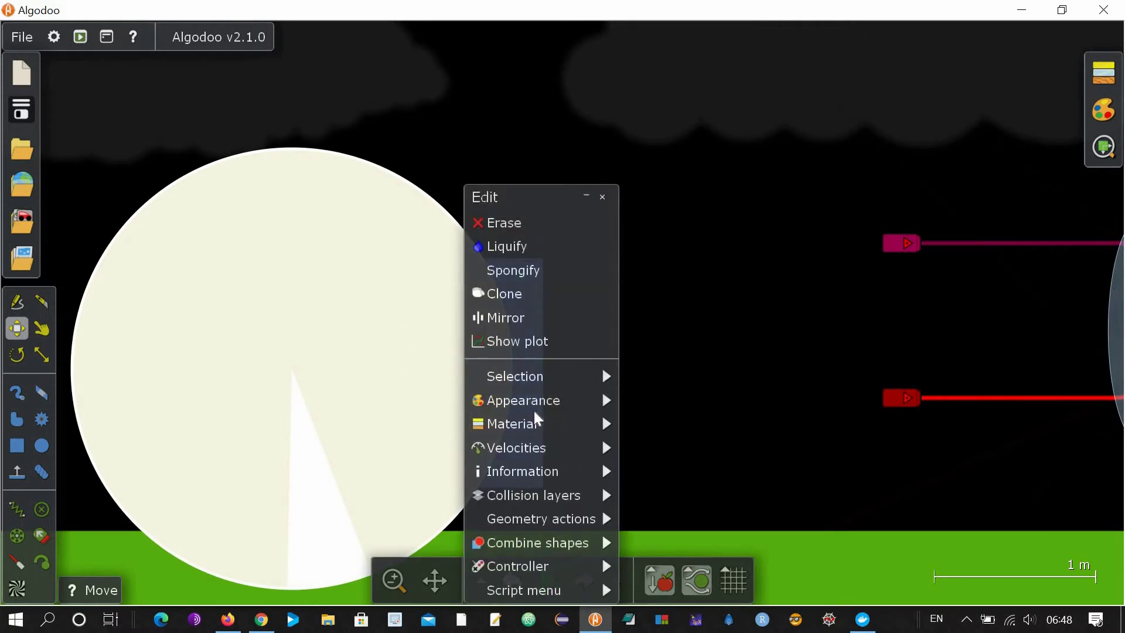
pyautogui.moveTo(572, 523)
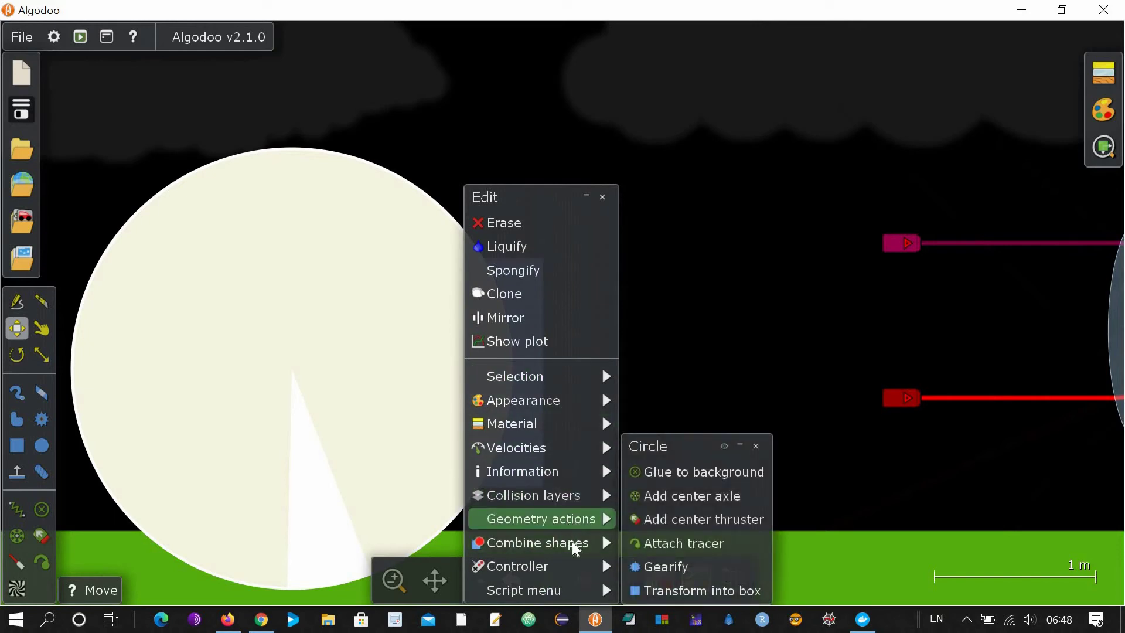
pyautogui.moveTo(578, 544)
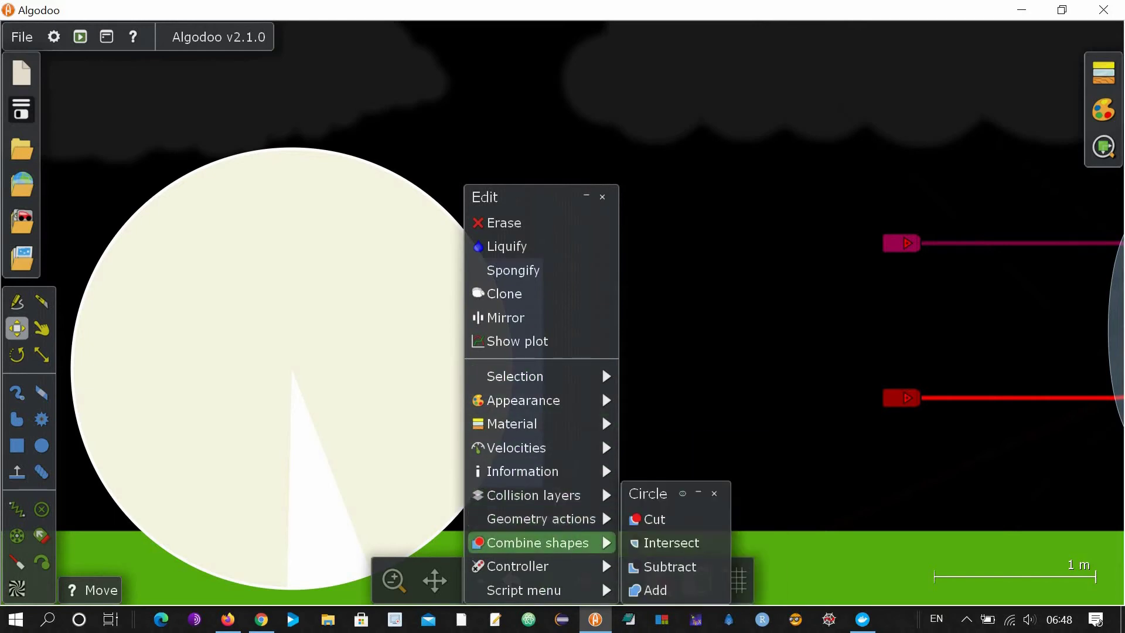
pyautogui.click(680, 578)
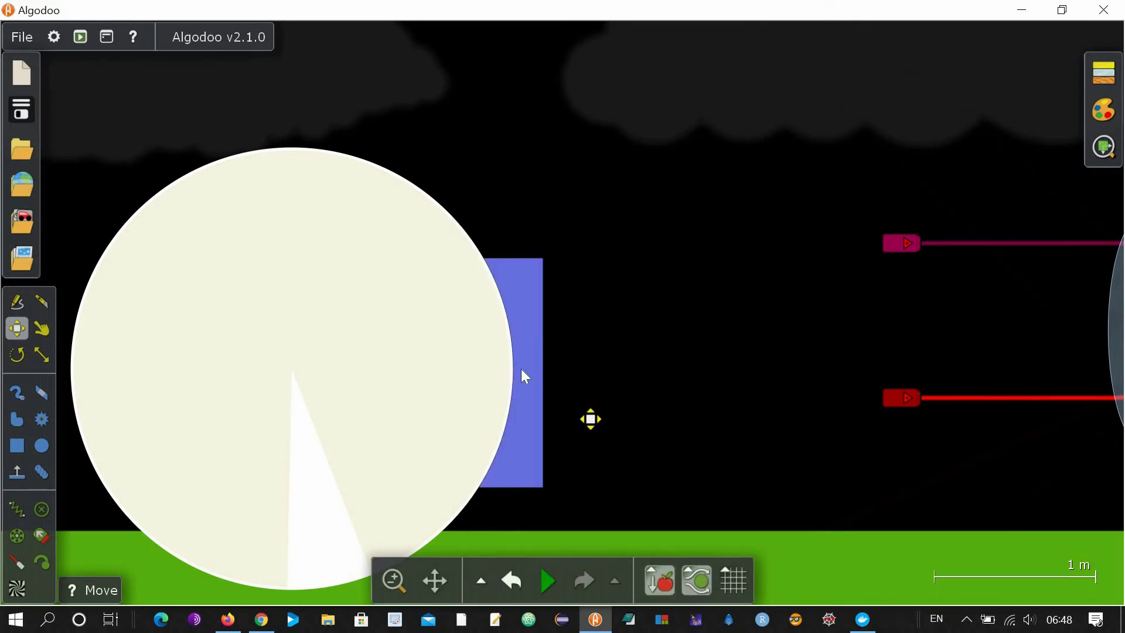
pyautogui.click(526, 346)
# - Move the concave shape right and delete the leftover cream circle
pyautogui.moveTo(655, 347); pyautogui.dragTo(721, 350)
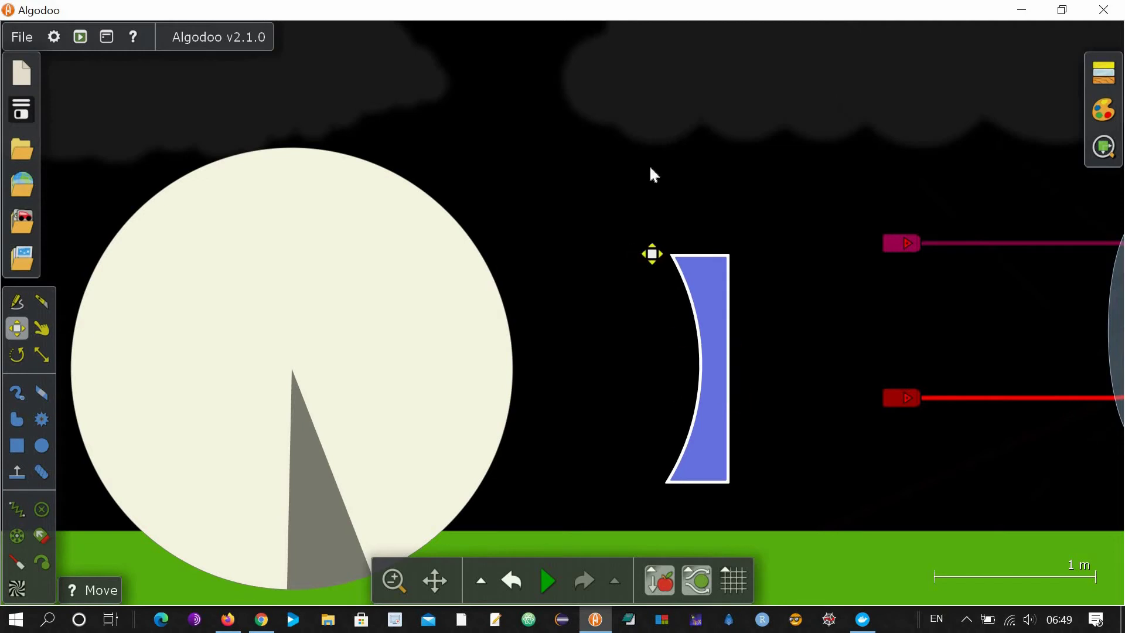
pyautogui.click(598, 270)
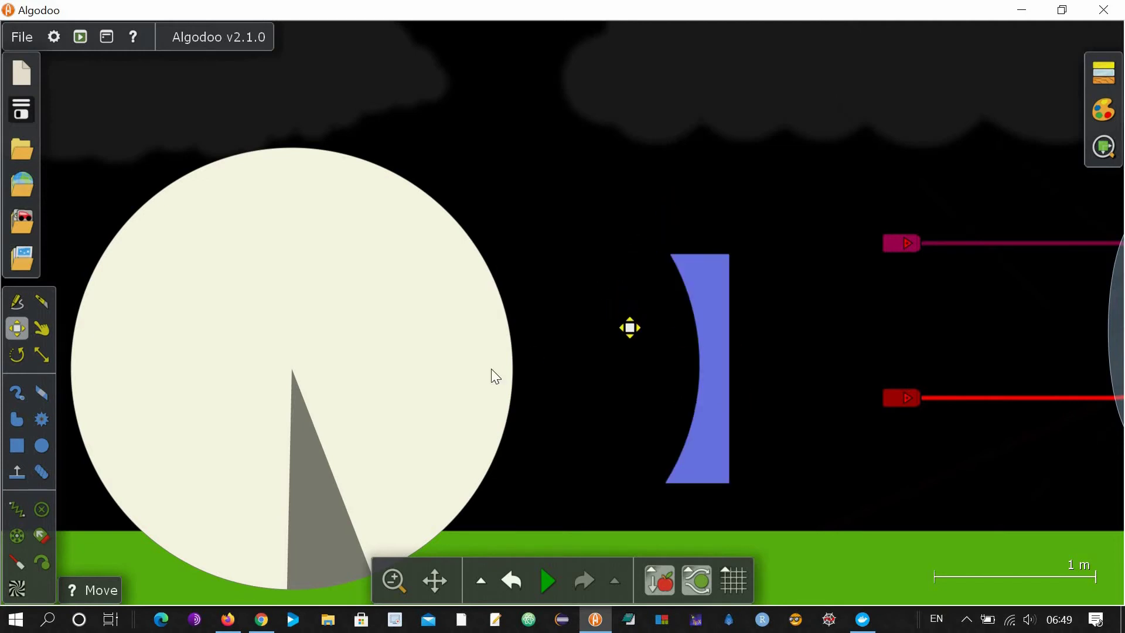
pyautogui.click(397, 386)
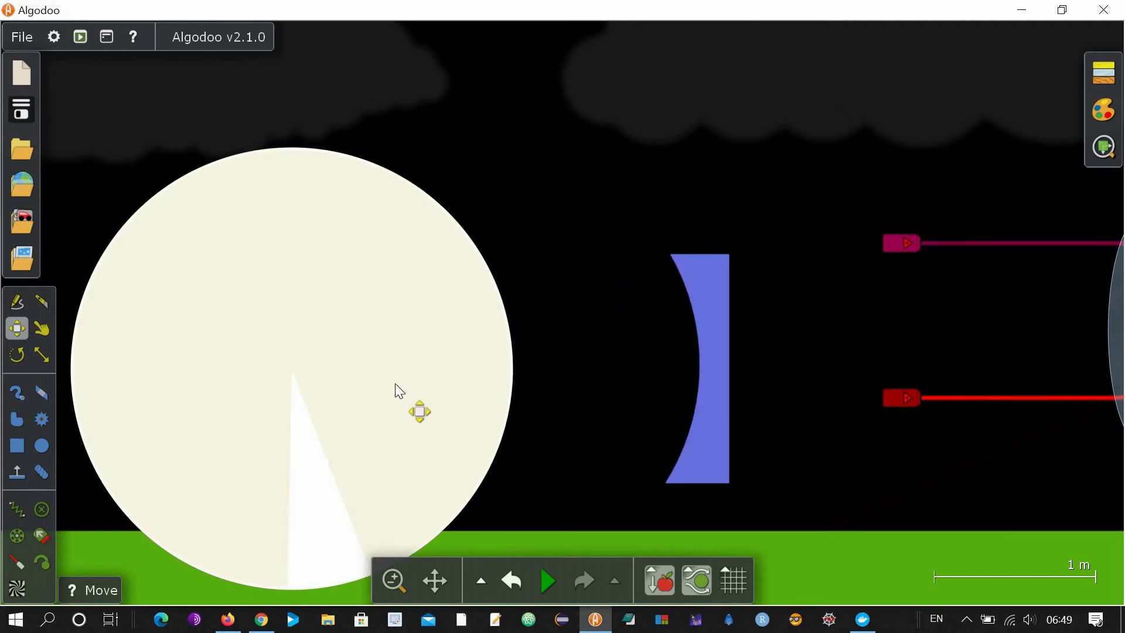
pyautogui.press('Delete')
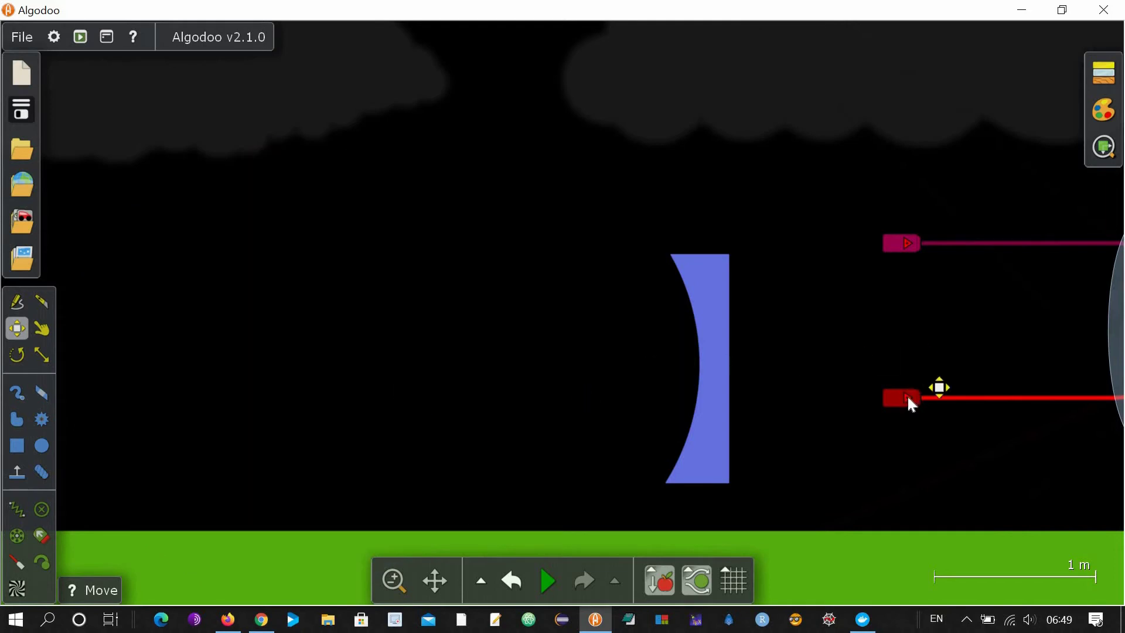
# - Make the concave shape glass and move both lasers to its left
pyautogui.moveTo(909, 398); pyautogui.dragTo(881, 405)
pyautogui.moveTo(746, 451); pyautogui.dragTo(369, 441)
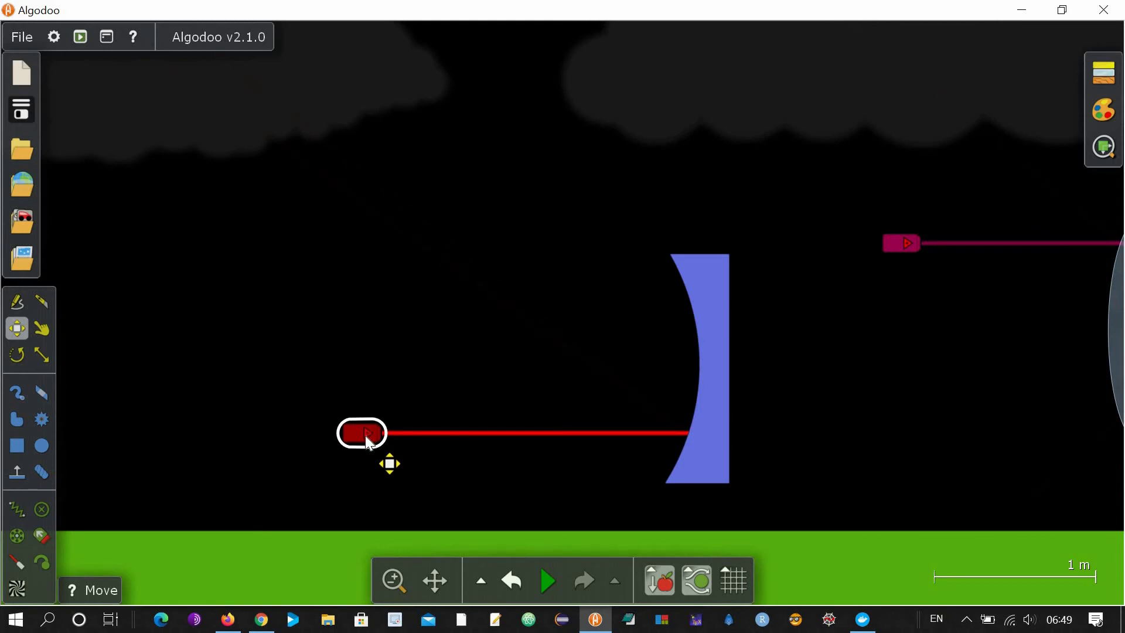
pyautogui.rightClick(709, 445)
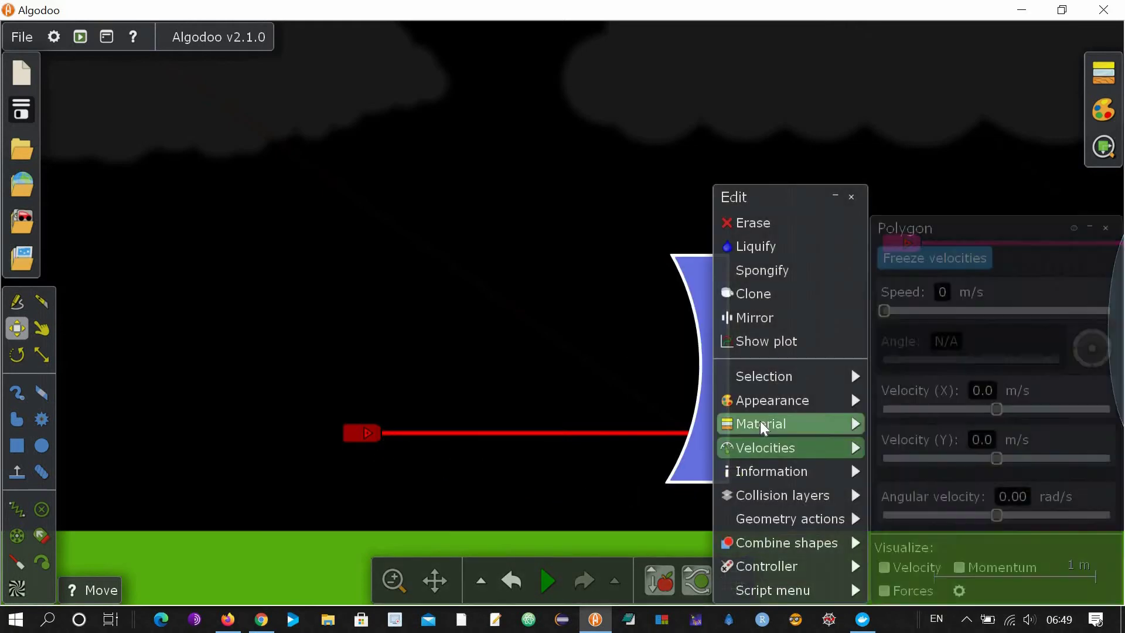
pyautogui.moveTo(761, 422)
pyautogui.click(526, 173)
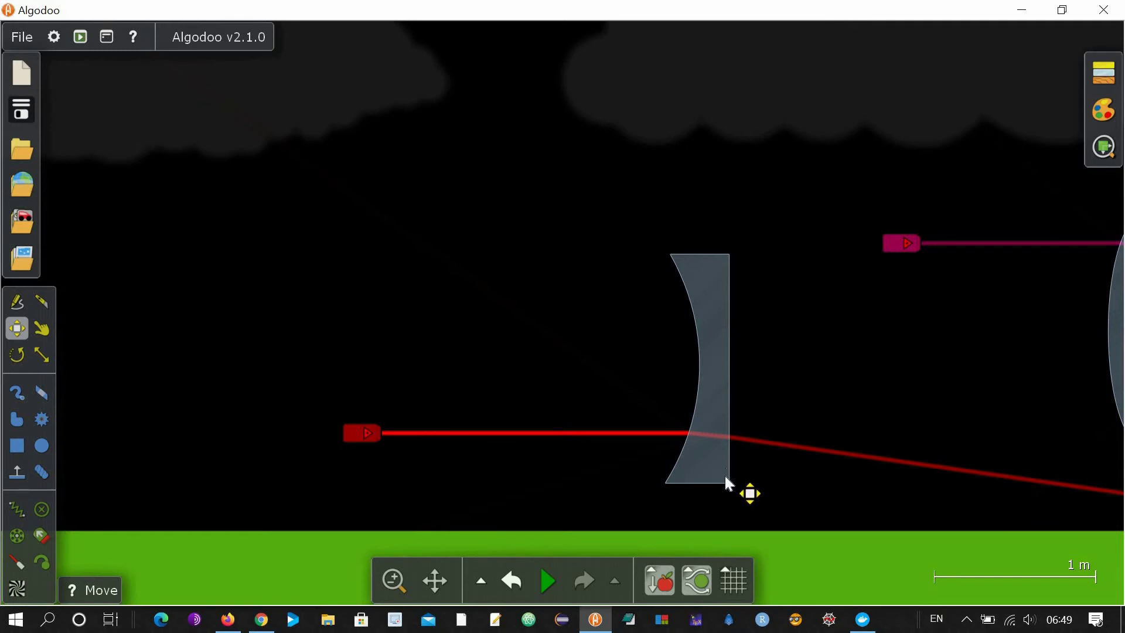
pyautogui.moveTo(908, 250); pyautogui.dragTo(379, 300)
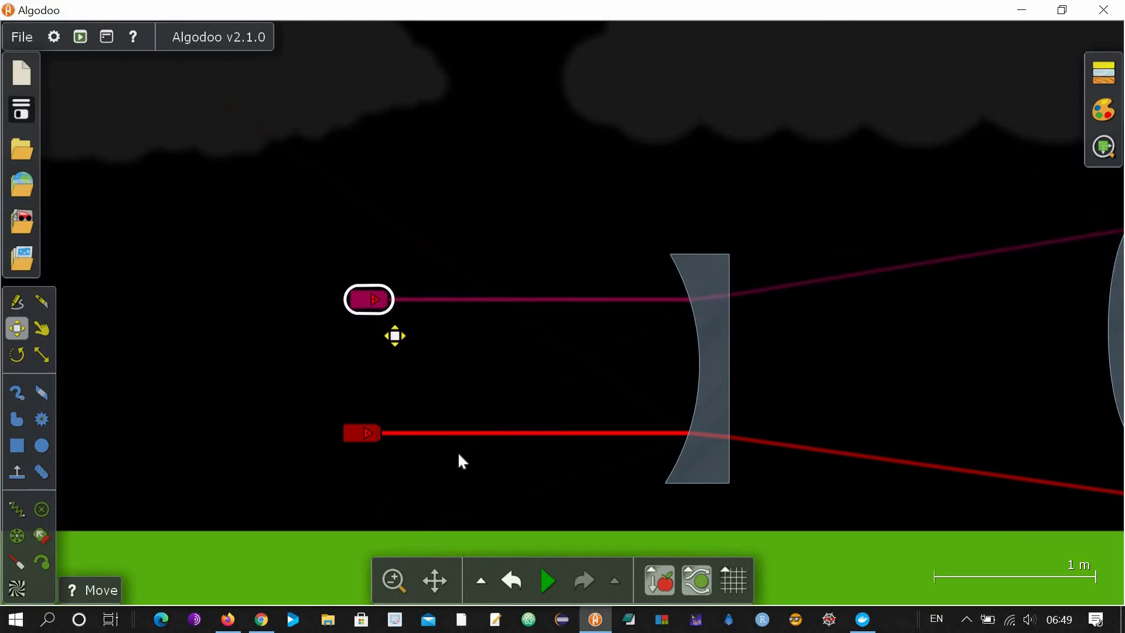
pyautogui.click(435, 581)
pyautogui.moveTo(262, 496); pyautogui.dragTo(881, 500)
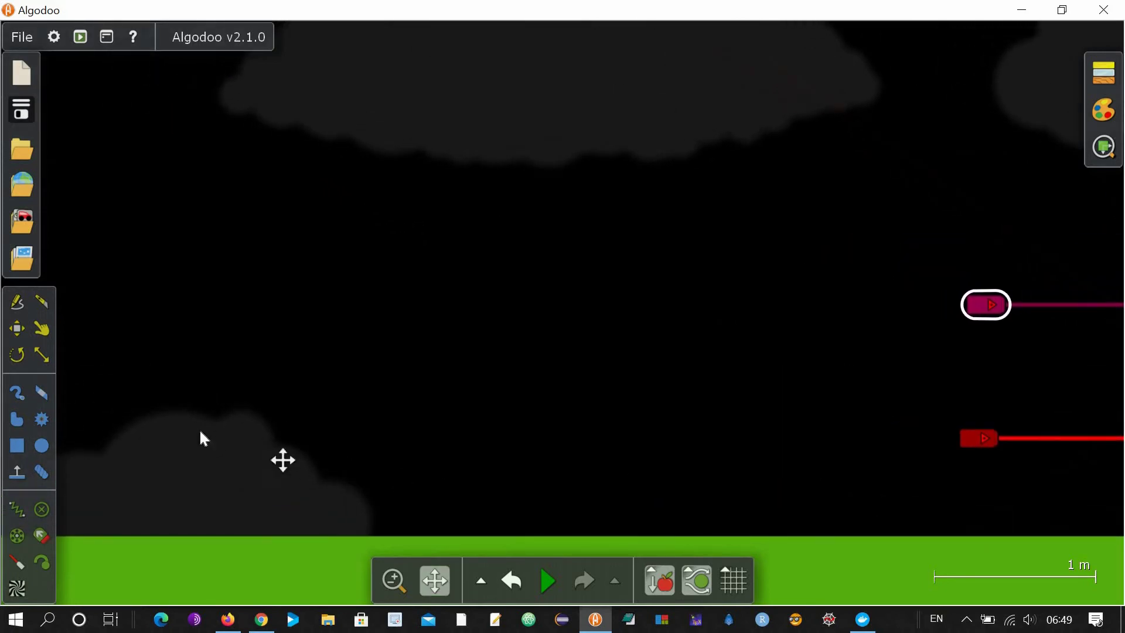
# - Draw a tall 0.3 m by 2.13 m green bar
pyautogui.click(16, 447)
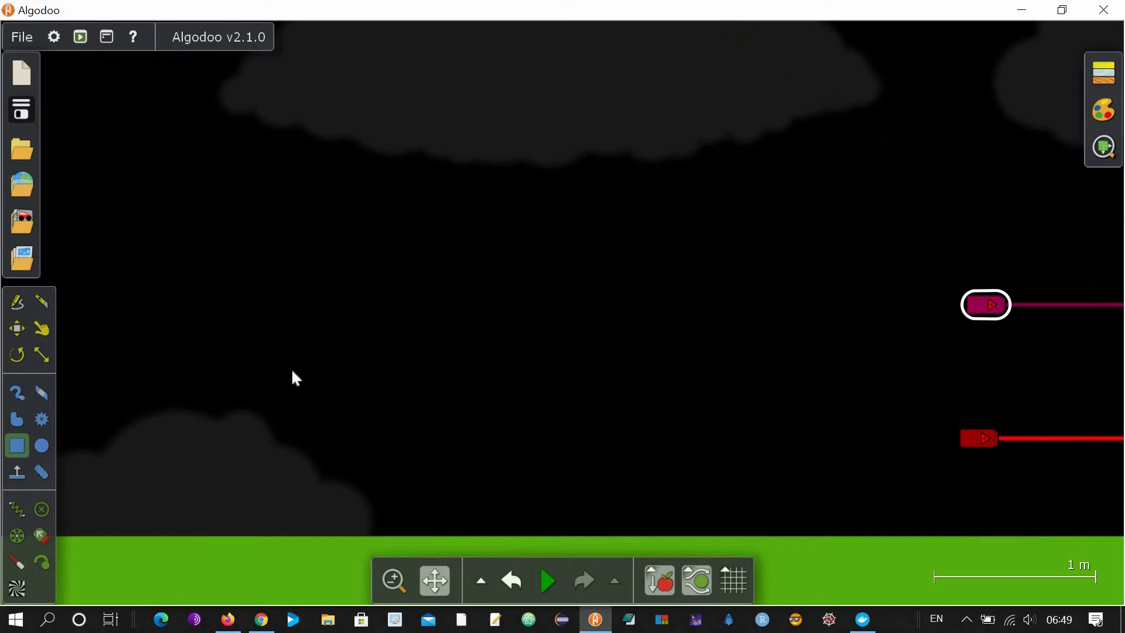
pyautogui.click(658, 326)
pyautogui.moveTo(610, 270); pyautogui.dragTo(628, 536)
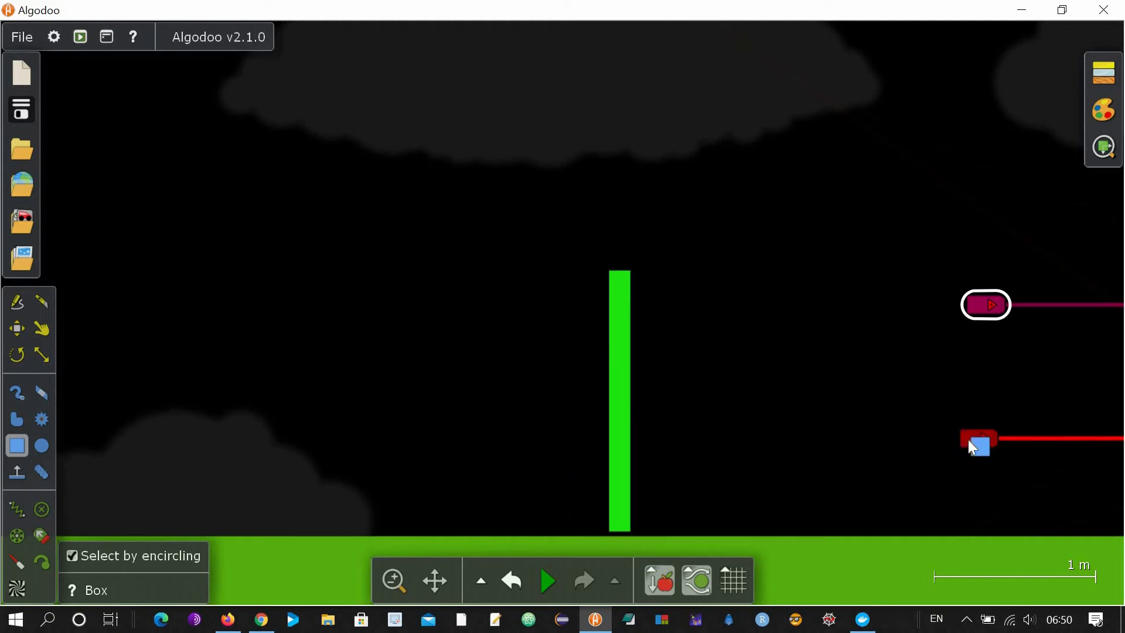
# - Move the red laser left of the bar and tilt it up so its beam hits the bar
pyautogui.click(18, 332)
pyautogui.moveTo(978, 438); pyautogui.dragTo(294, 478)
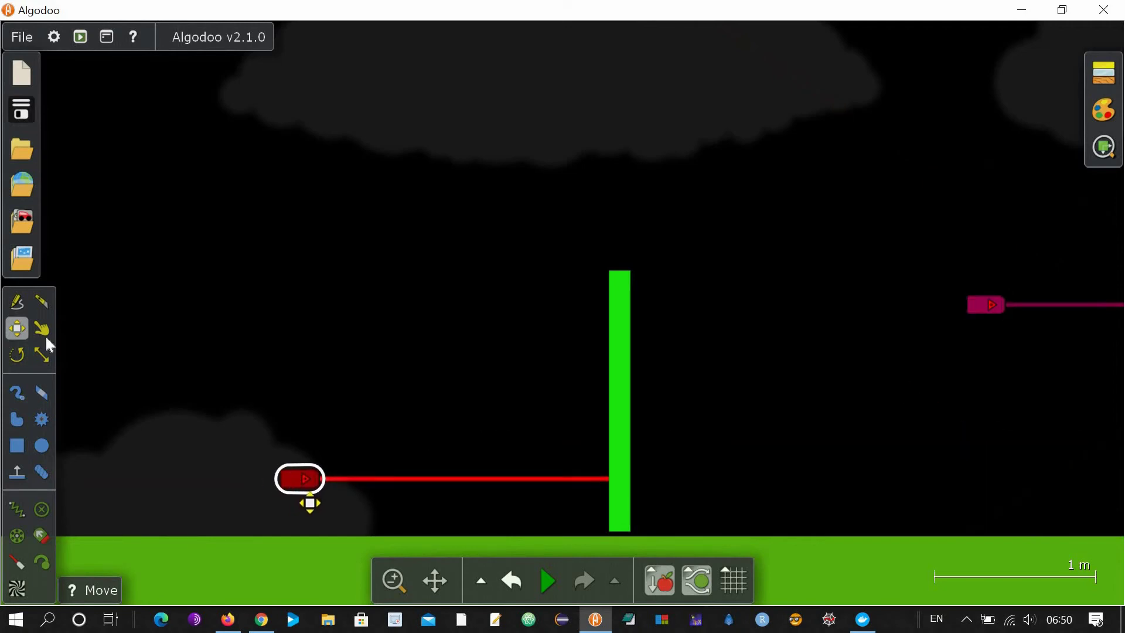
pyautogui.press('r')
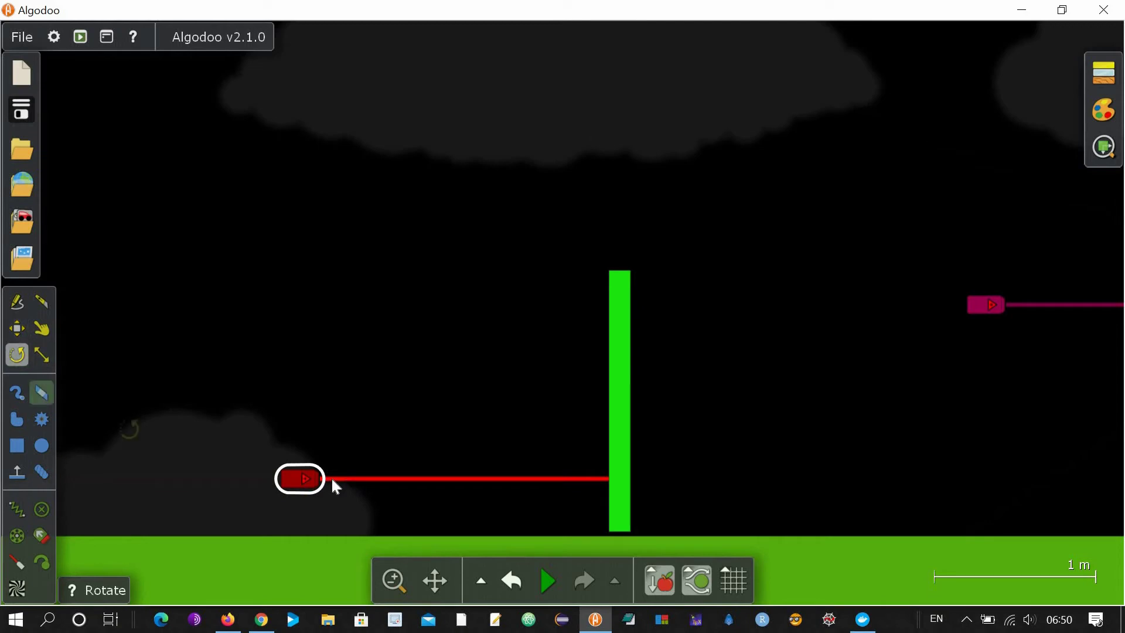
pyautogui.click(325, 479)
pyautogui.moveTo(325, 479)
pyautogui.mouseDown()
pyautogui.moveTo(329, 463)
pyautogui.moveTo(332, 477)
pyautogui.mouseUp()
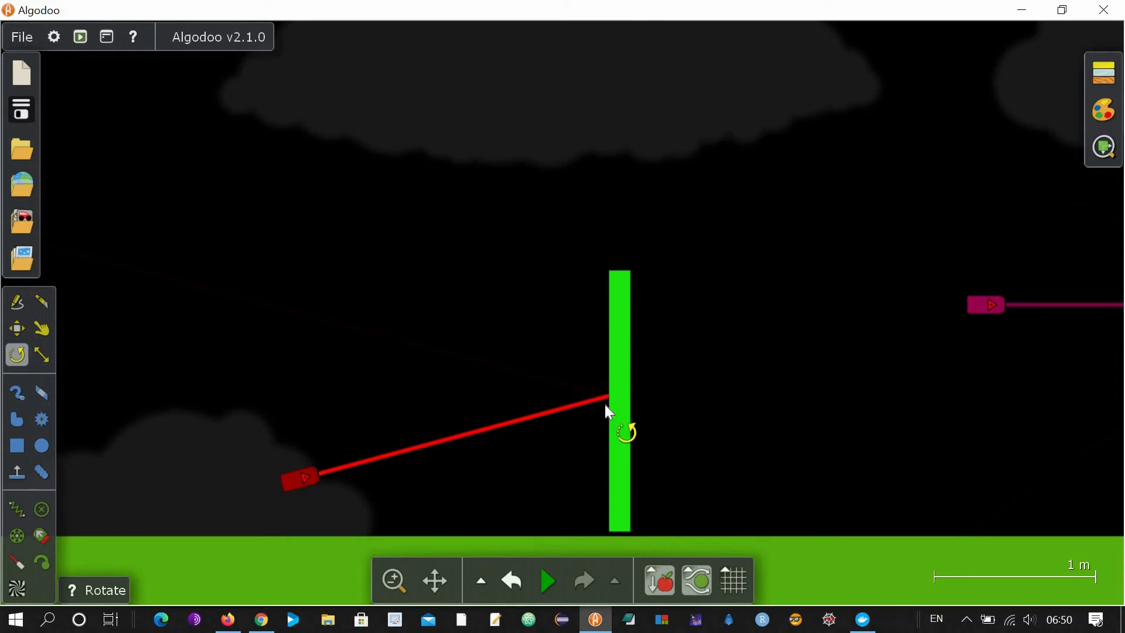
# - Drag the green bar's refractive index to ∞ so it reflects the red beam
pyautogui.click(621, 403)
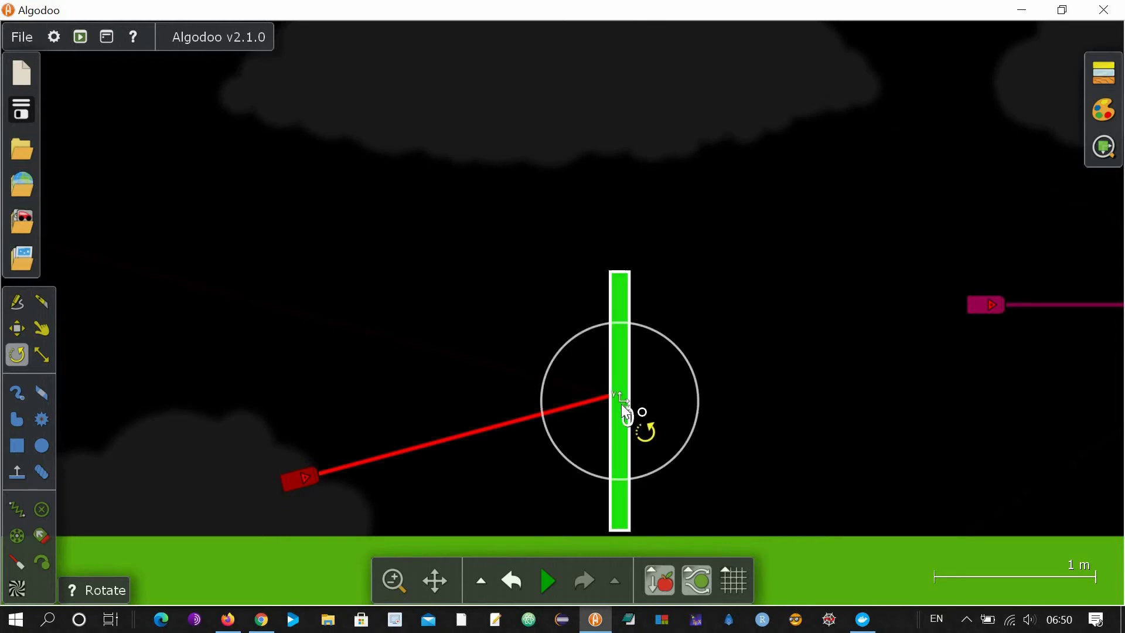
pyautogui.rightClick(622, 403)
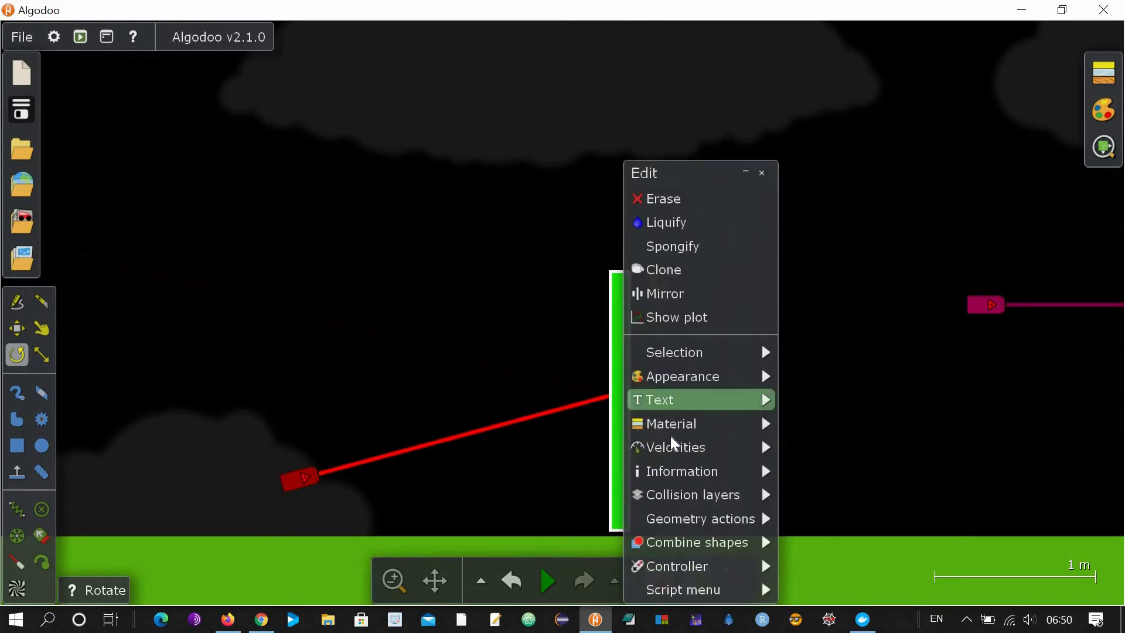
pyautogui.moveTo(697, 430)
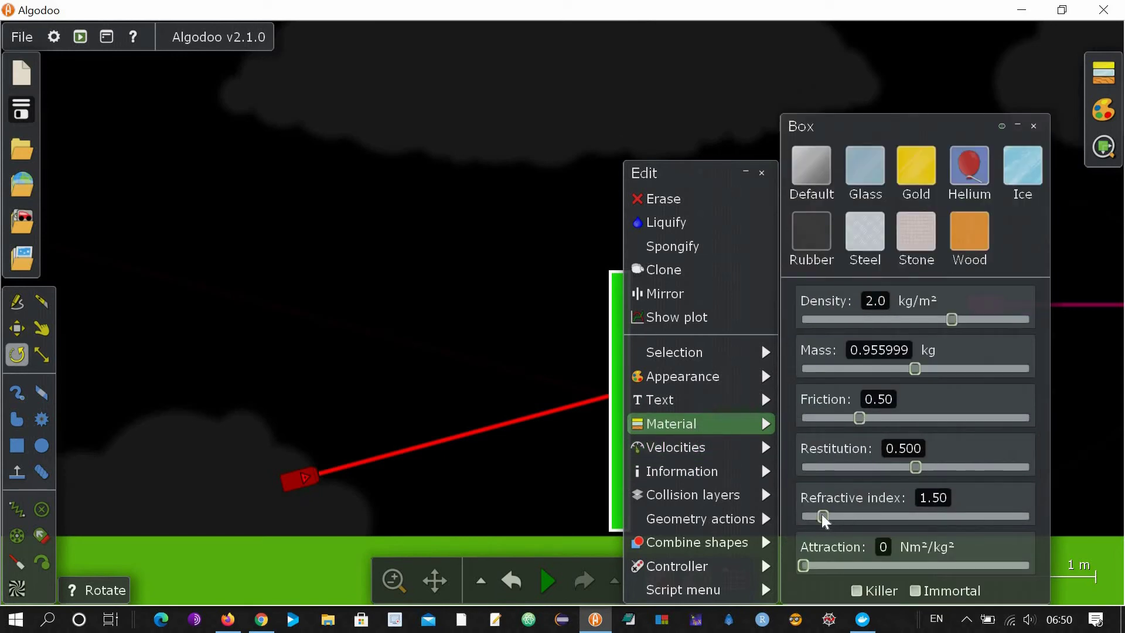
pyautogui.moveTo(823, 518); pyautogui.dragTo(1050, 547)
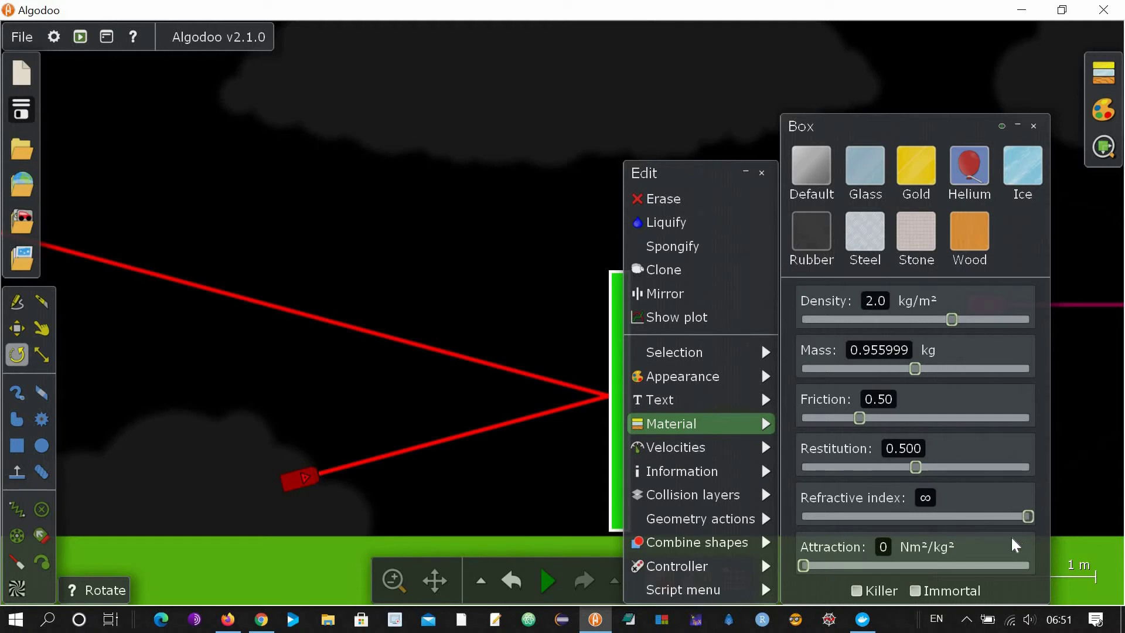
pyautogui.click(1034, 126)
pyautogui.click(762, 173)
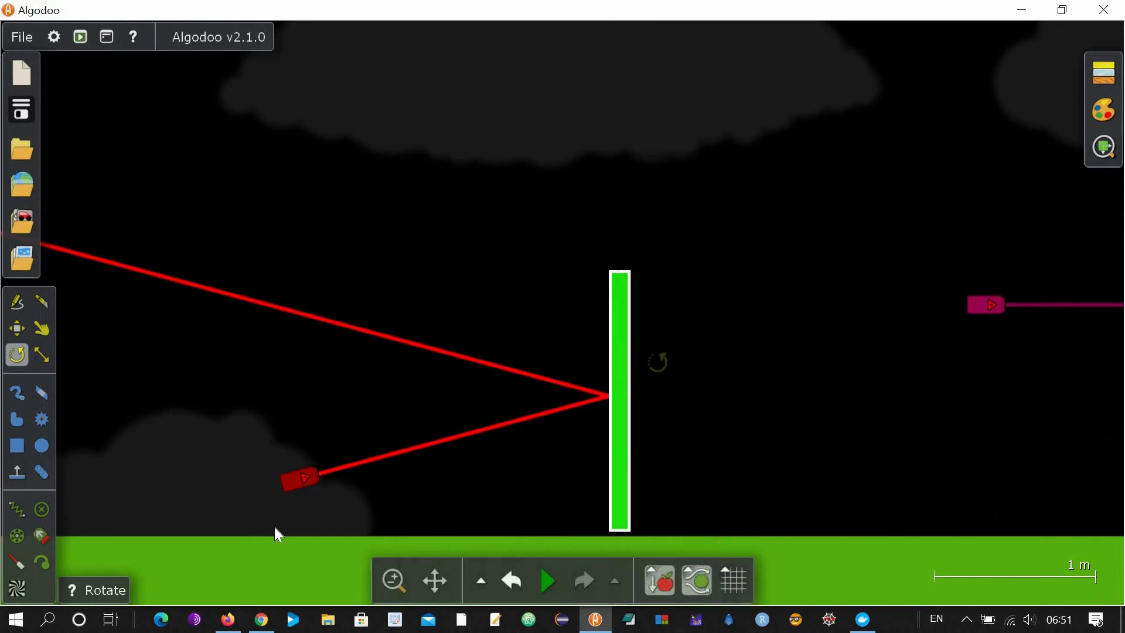
# - Rotate the red laser and adjust its height so the beam reflects off the mirror bar
pyautogui.click(293, 481)
pyautogui.moveTo(286, 484)
pyautogui.mouseDown()
pyautogui.moveTo(298, 492)
pyautogui.moveTo(292, 478)
pyautogui.moveTo(294, 490)
pyautogui.moveTo(295, 481)
pyautogui.moveTo(267, 486)
pyautogui.mouseUp()
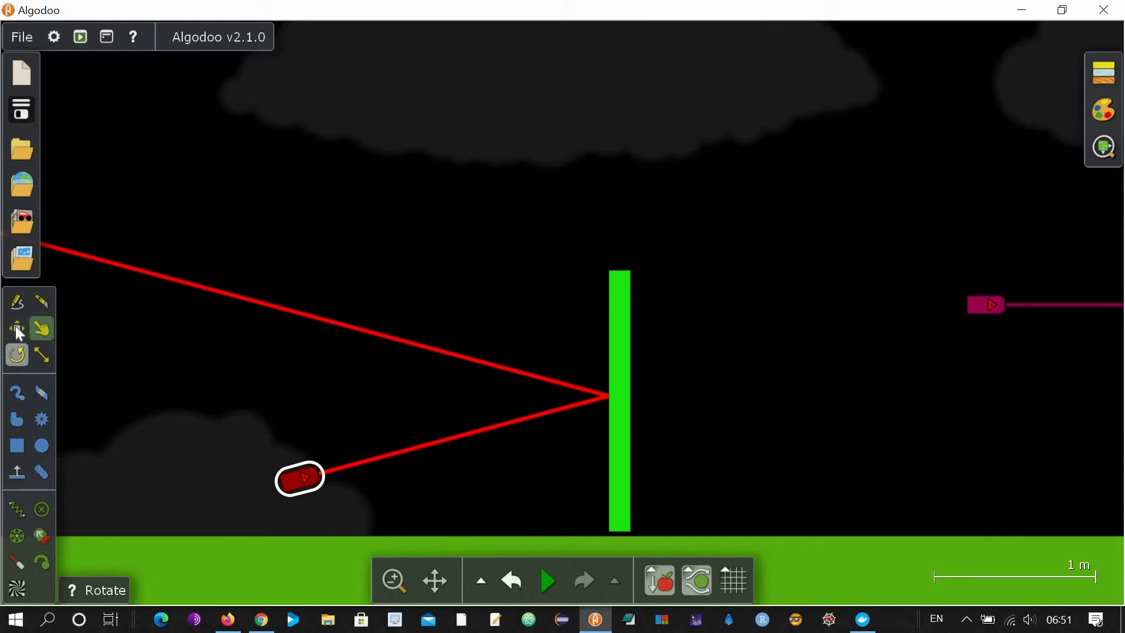
pyautogui.press('m')
pyautogui.moveTo(302, 476); pyautogui.dragTo(307, 405)
pyautogui.moveTo(293, 451); pyautogui.dragTo(949, 422)
pyautogui.press('r')
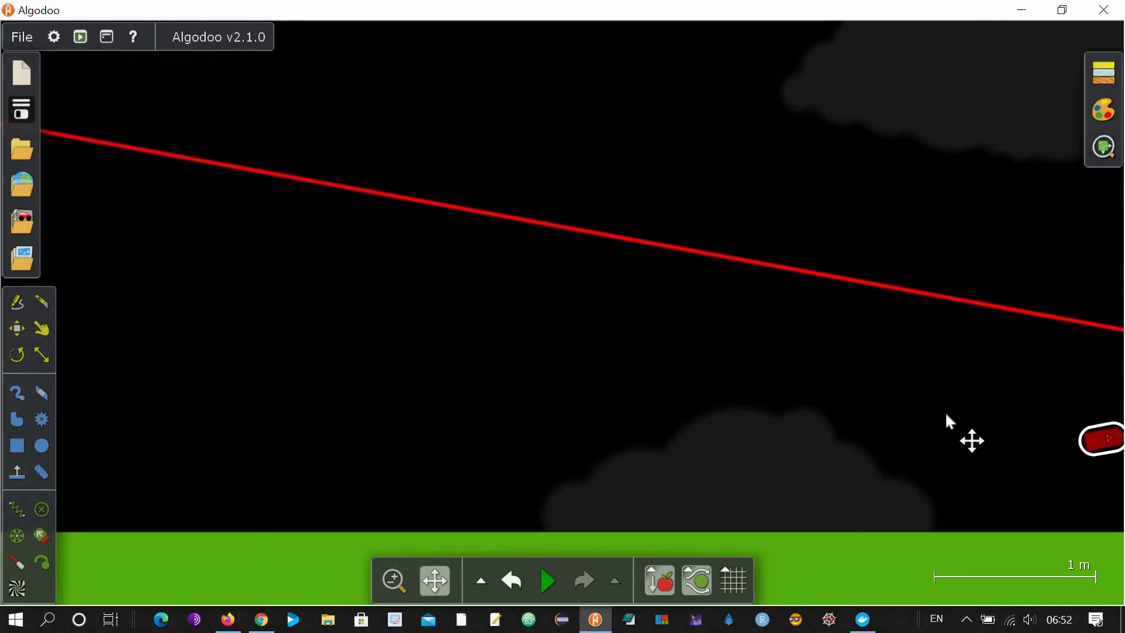
pyautogui.click(16, 448)
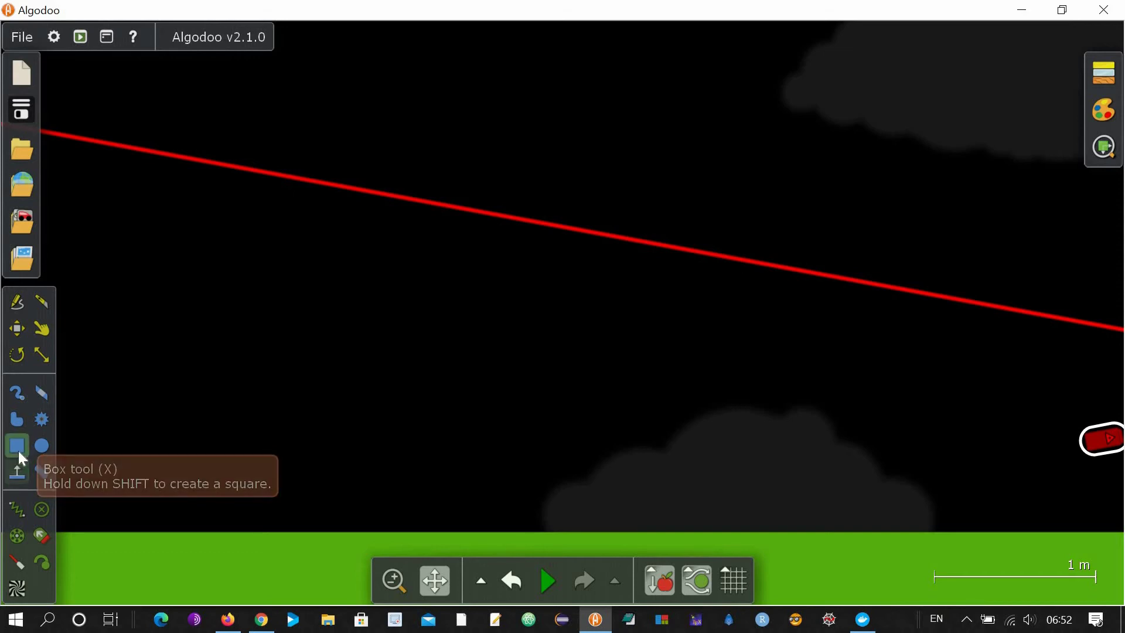
# - Draw a 2.91 m by 1.69 m box, cut it corner to corner, and delete the upper-left piece
pyautogui.click(653, 393)
pyautogui.moveTo(643, 476); pyautogui.dragTo(802, 507)
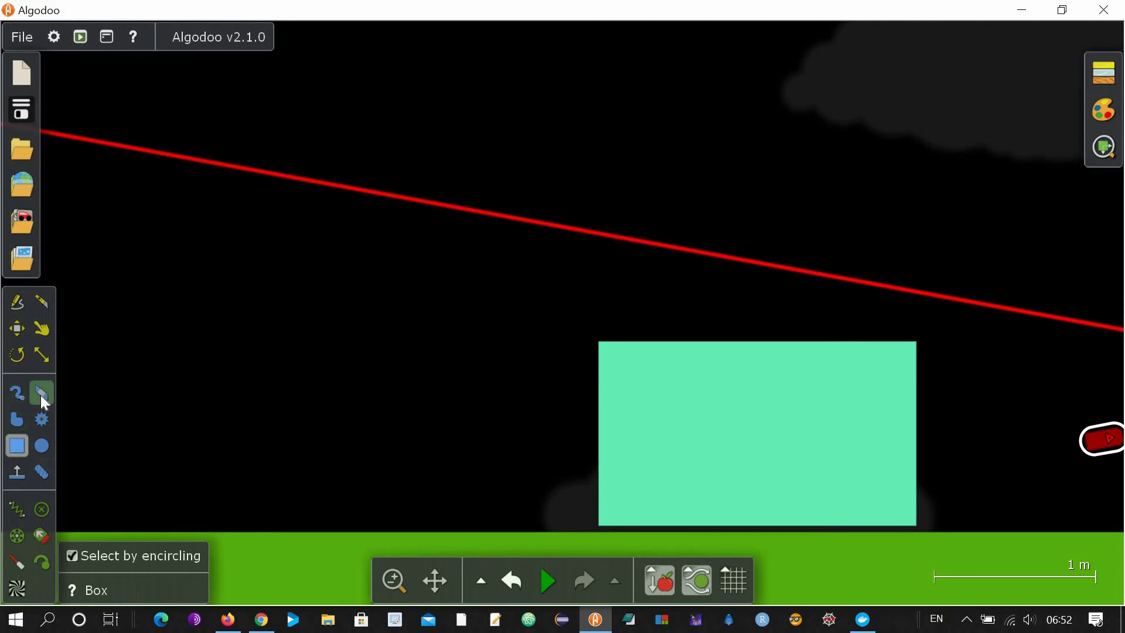
pyautogui.click(41, 303)
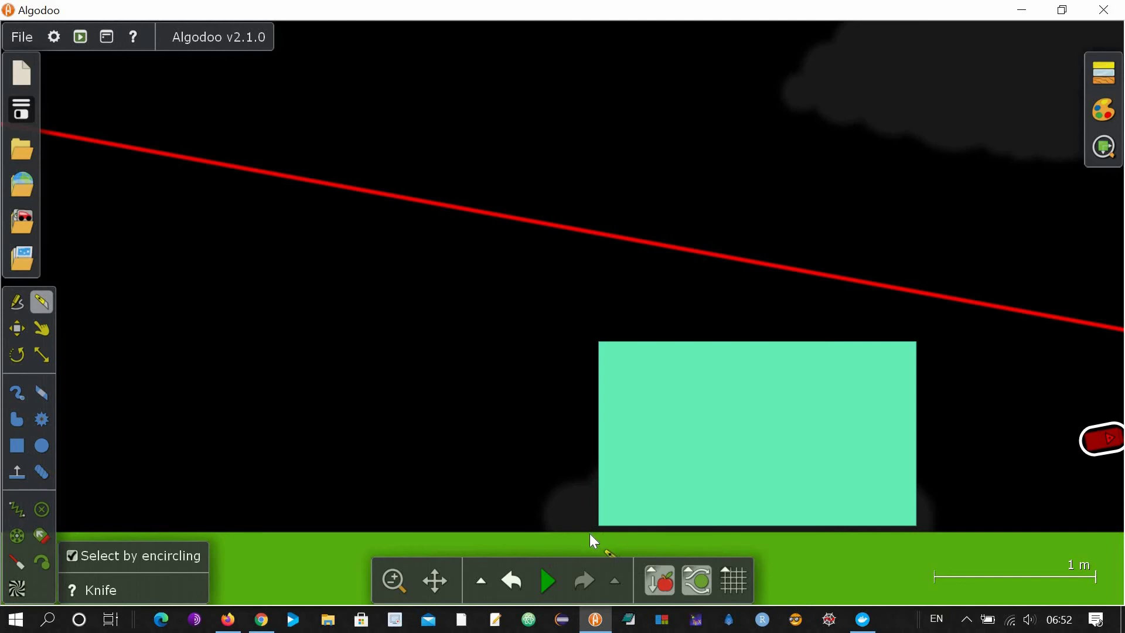
pyautogui.moveTo(677, 481); pyautogui.dragTo(965, 320)
pyautogui.click(752, 392)
pyautogui.press('Delete')
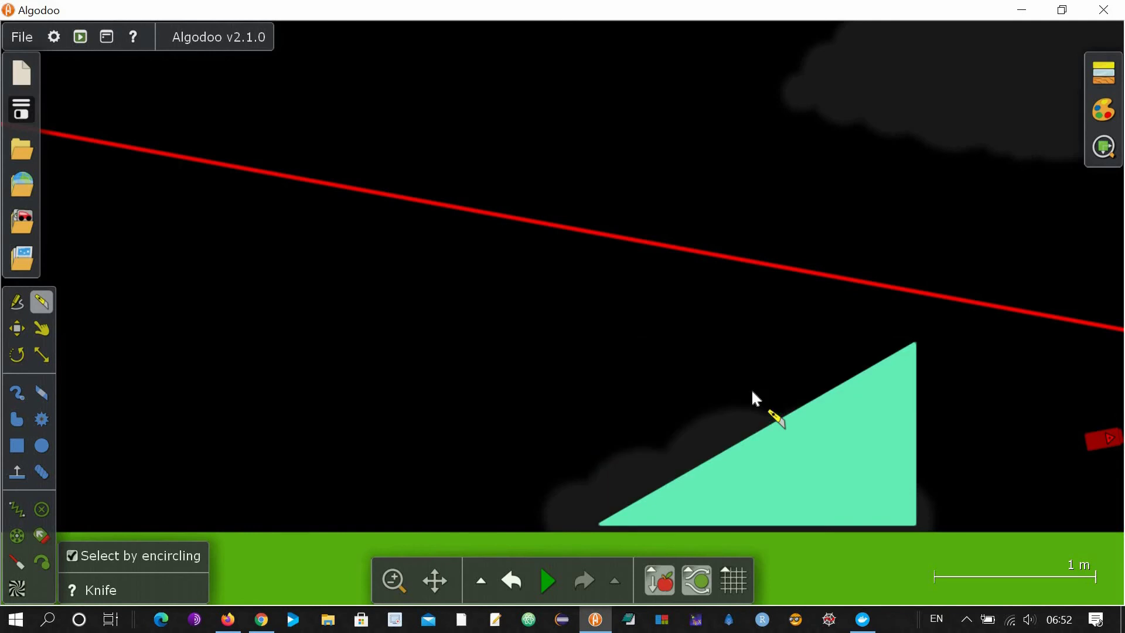
# - Make the triangle out of glass
pyautogui.rightClick(888, 439)
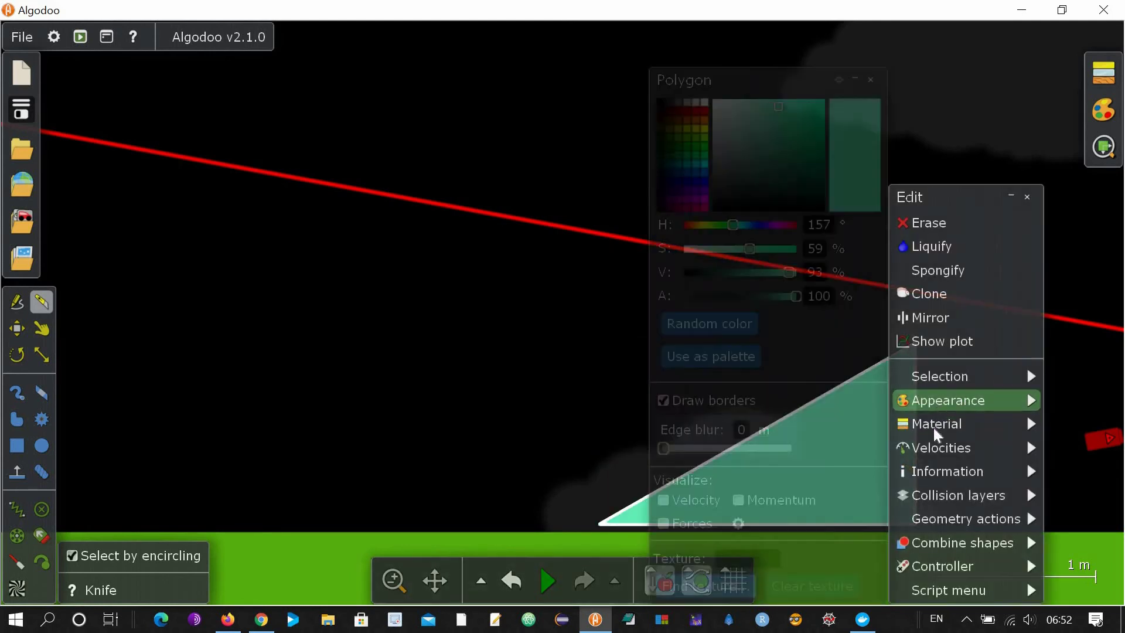
pyautogui.moveTo(938, 435)
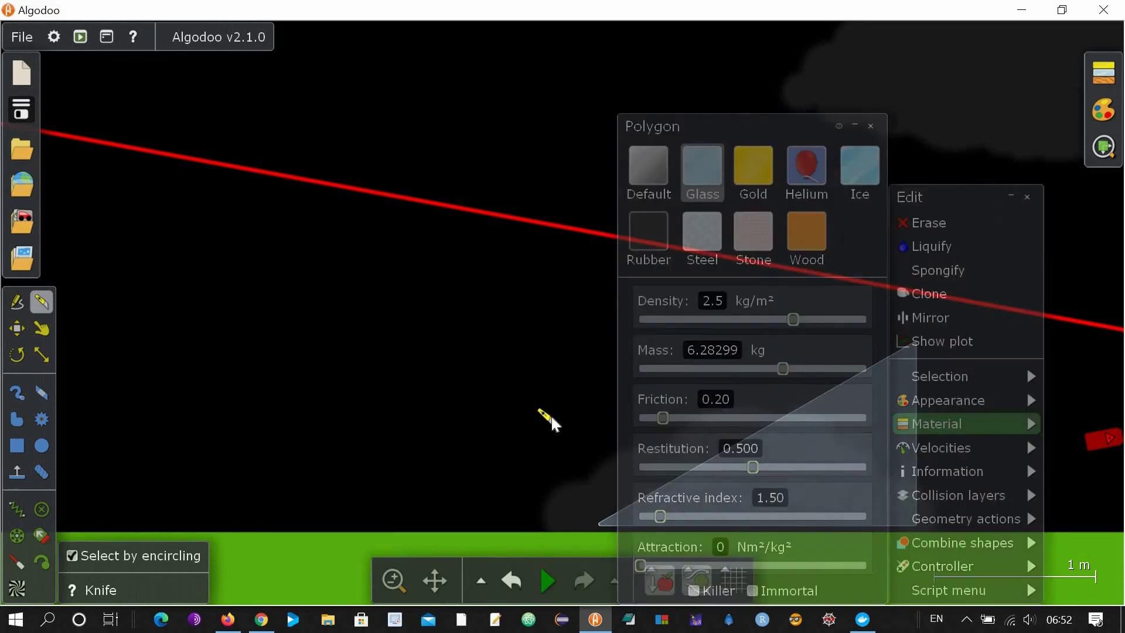
pyautogui.click(552, 419)
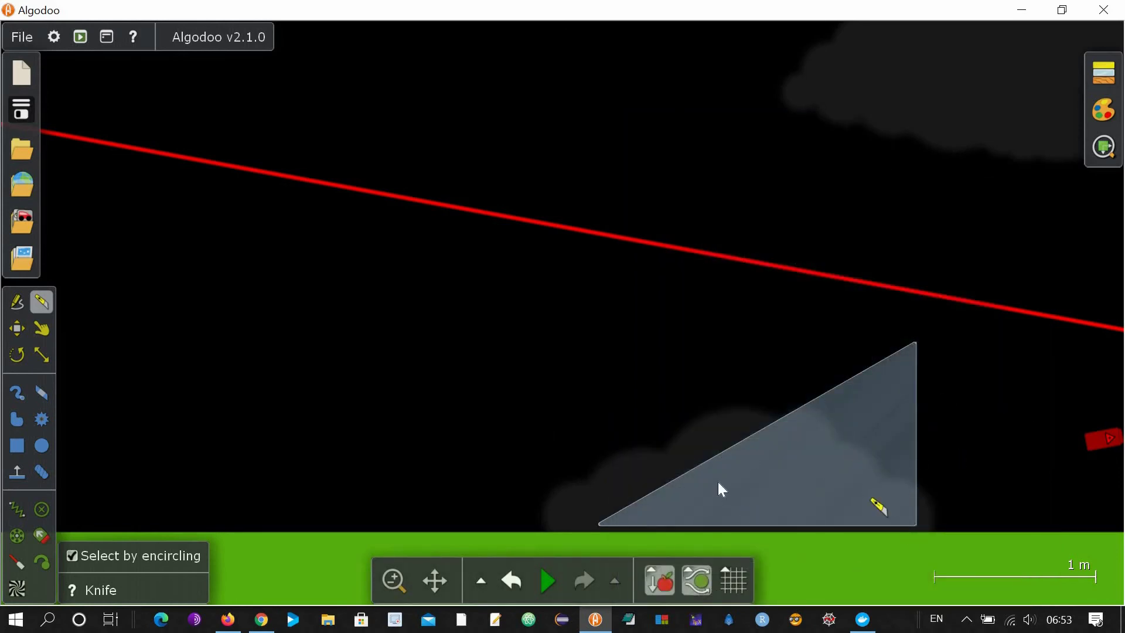
# - Bring the red laser beside the triangle, make its beam white, and adjust its height
pyautogui.click(22, 331)
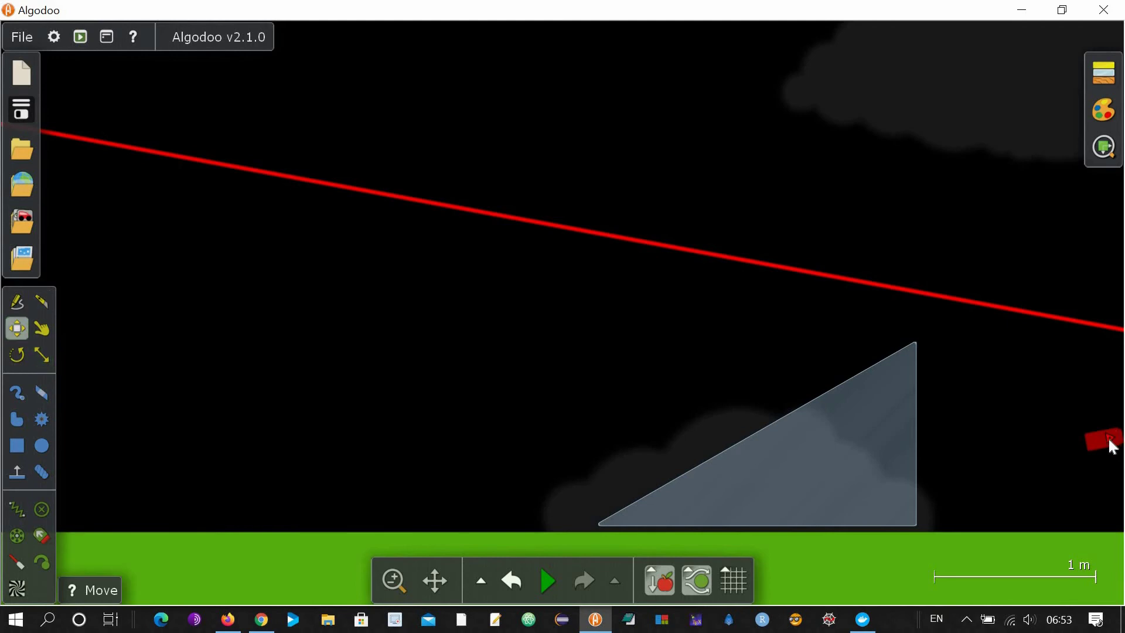
pyautogui.moveTo(1091, 441); pyautogui.dragTo(523, 465)
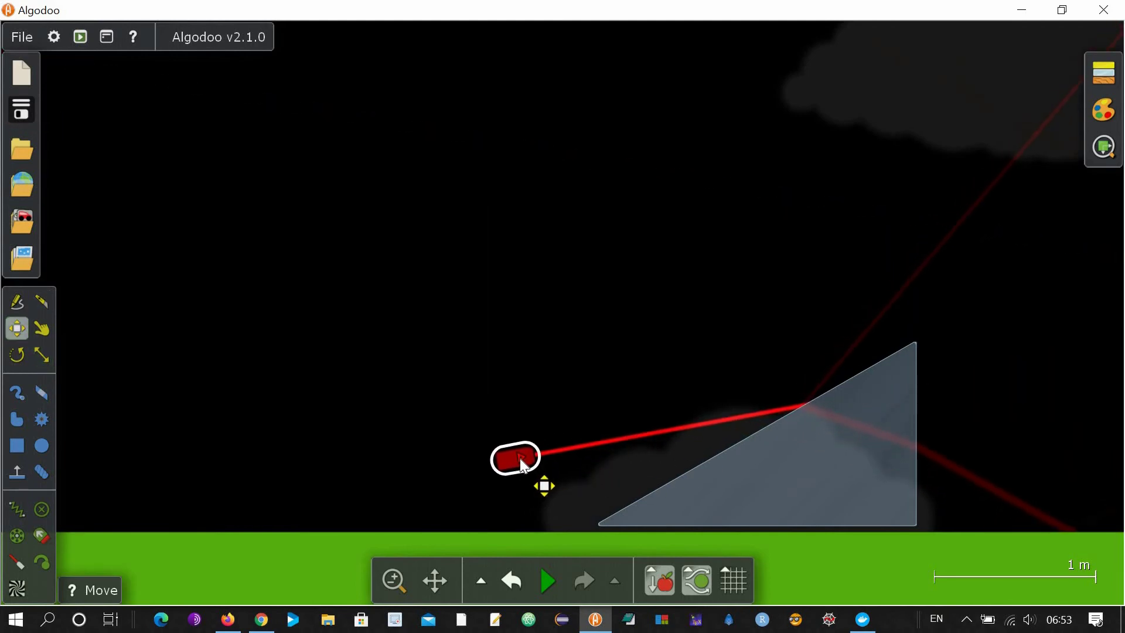
pyautogui.rightClick(523, 465)
pyautogui.moveTo(592, 496)
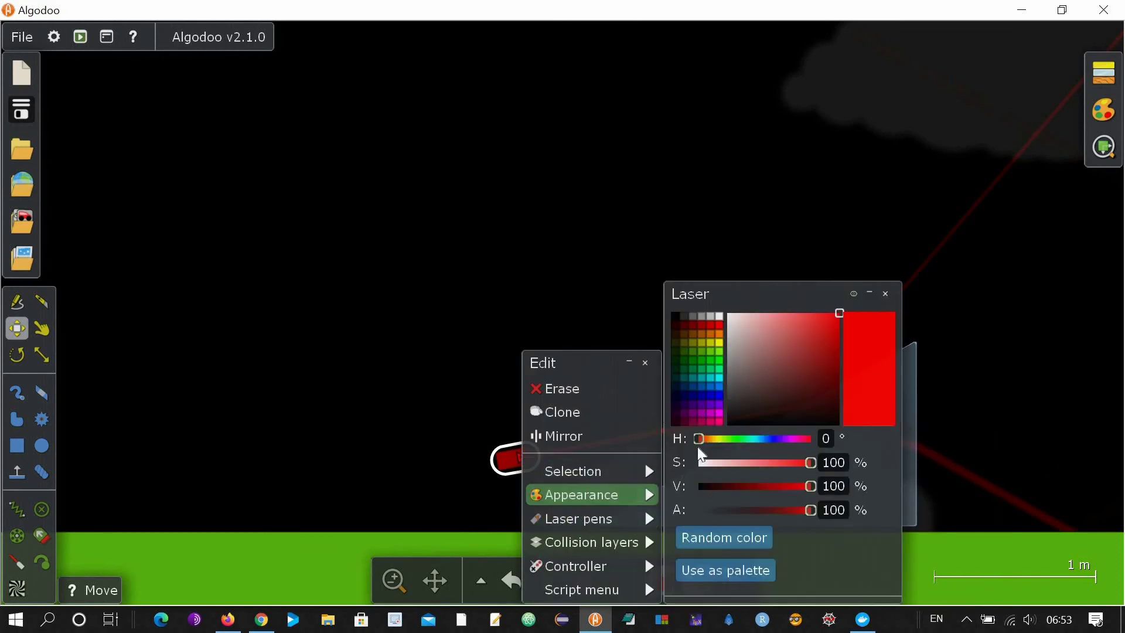
pyautogui.click(721, 313)
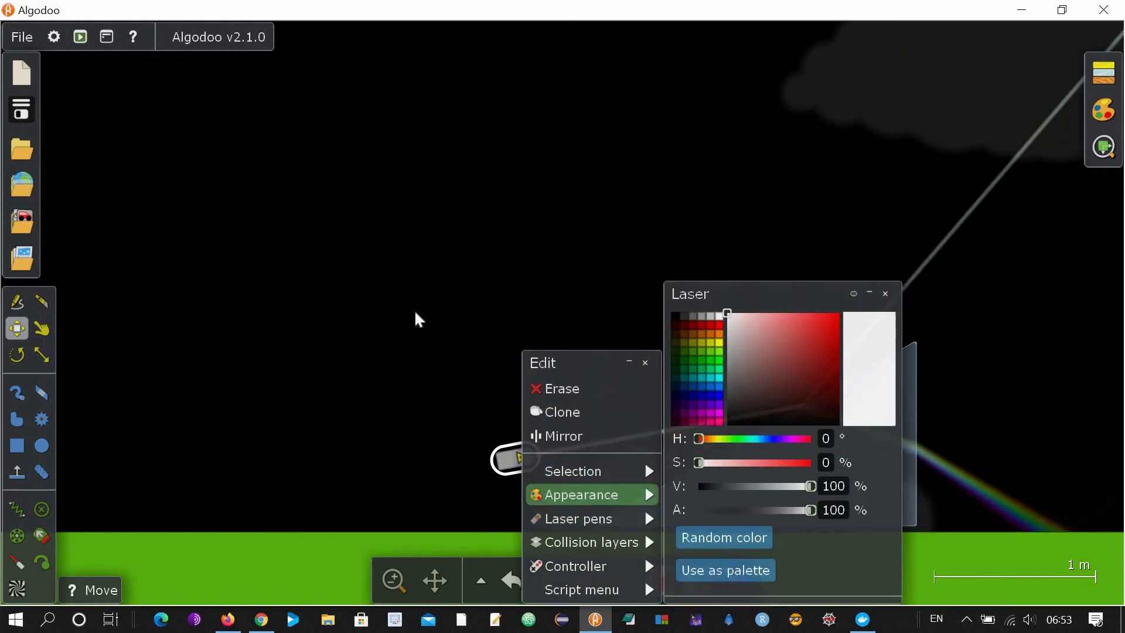
pyautogui.click(515, 458)
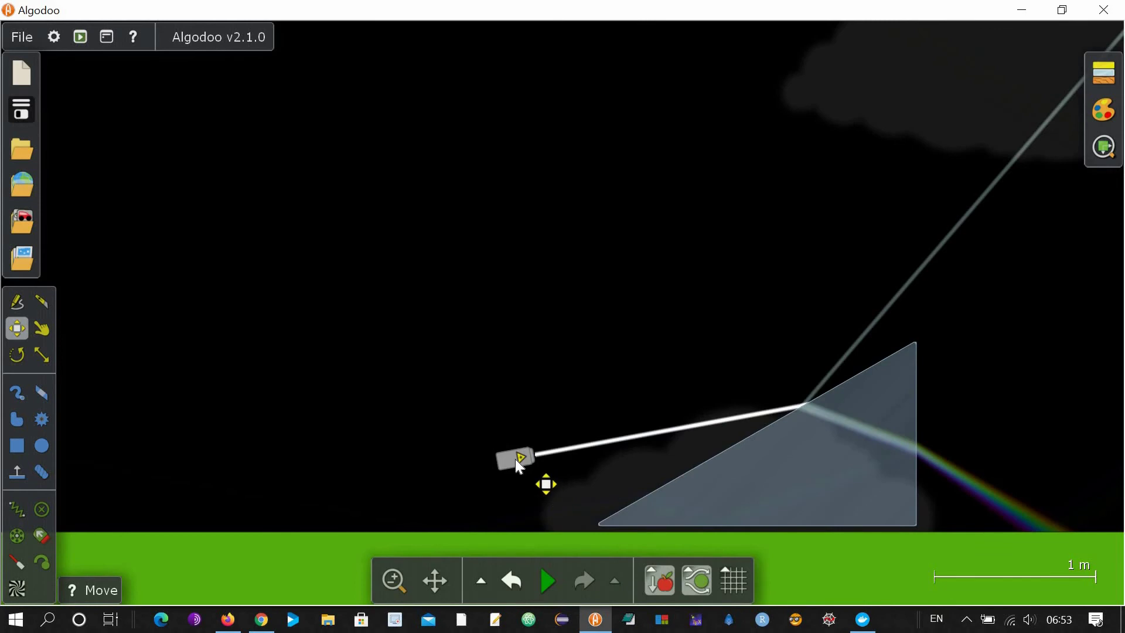
pyautogui.moveTo(534, 437); pyautogui.dragTo(467, 480)
# - Shift the scene left and tilt the laser to change the beam's angle into the prism
pyautogui.click(434, 583)
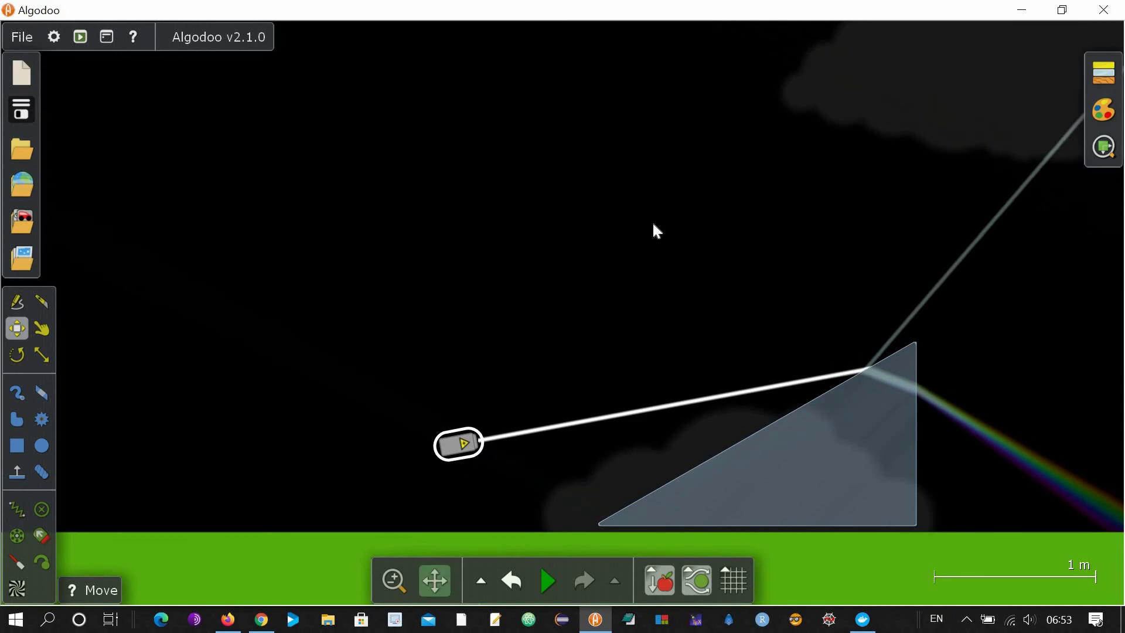
pyautogui.moveTo(653, 231); pyautogui.dragTo(457, 221)
pyautogui.click(17, 328)
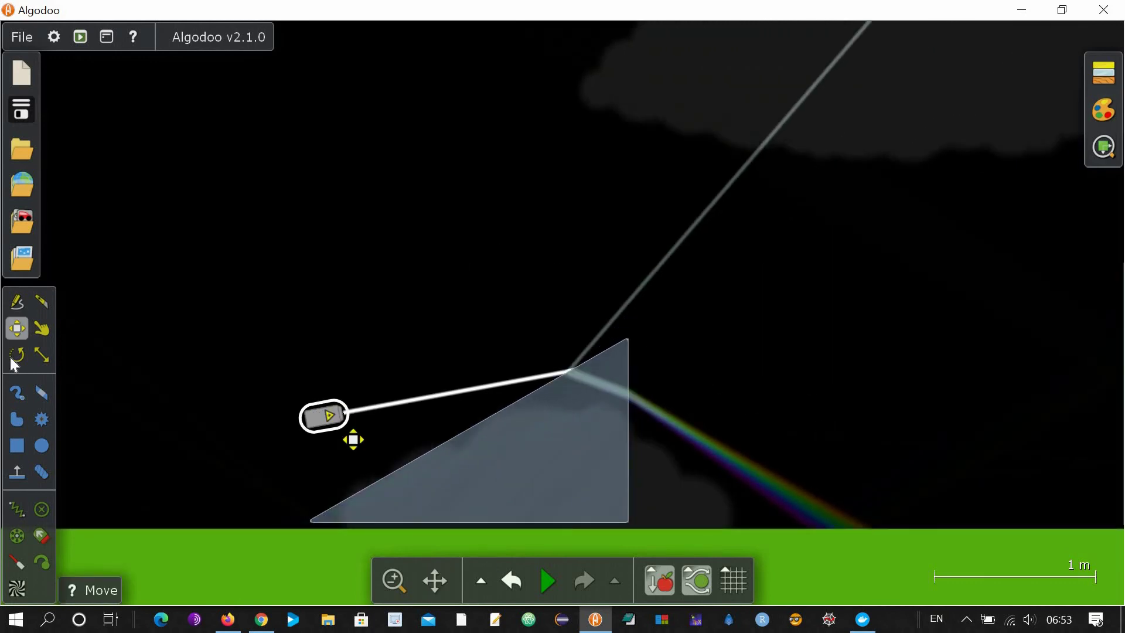
pyautogui.moveTo(313, 420); pyautogui.dragTo(248, 404)
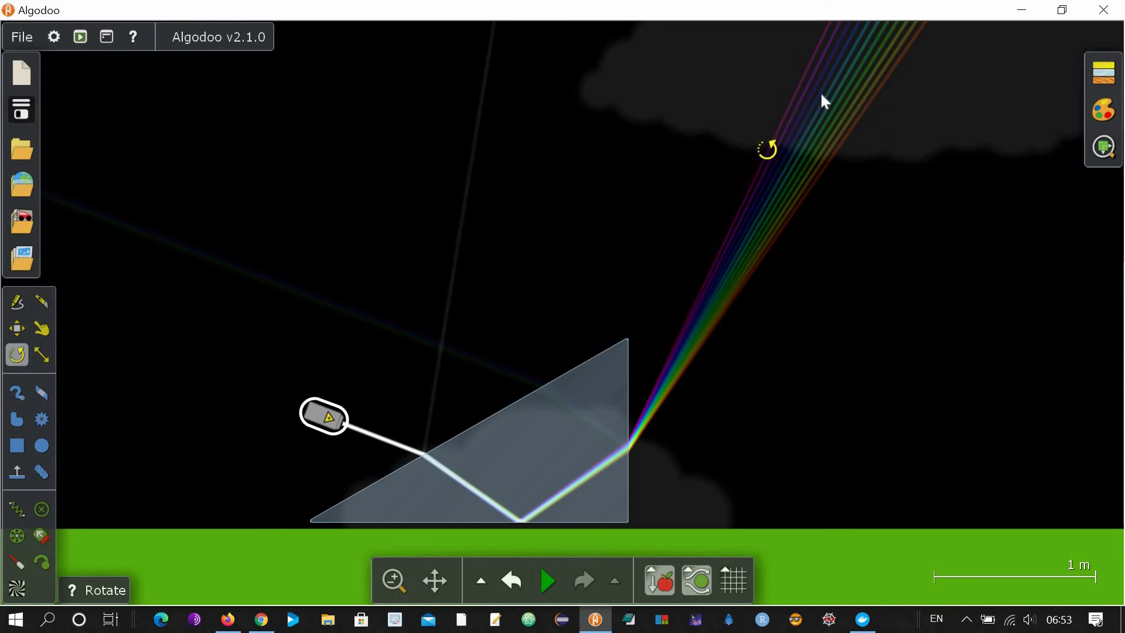
# - Change the laser's colour to blue briefly, then back to white (S 0, V 100)
pyautogui.rightClick(347, 439)
pyautogui.moveTo(445, 496)
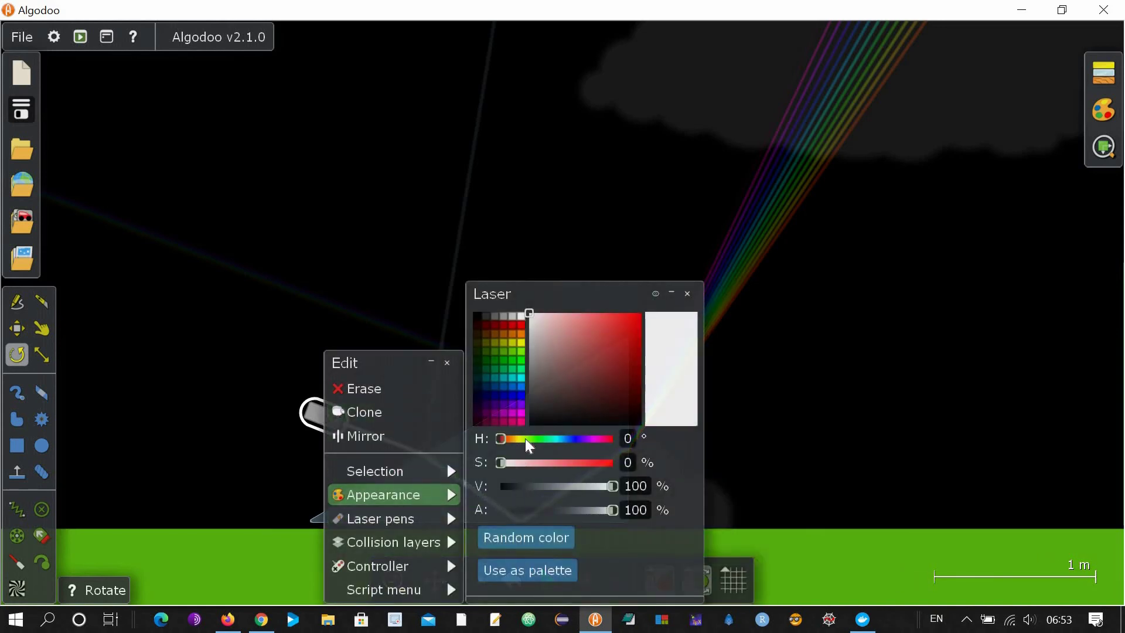
pyautogui.click(517, 391)
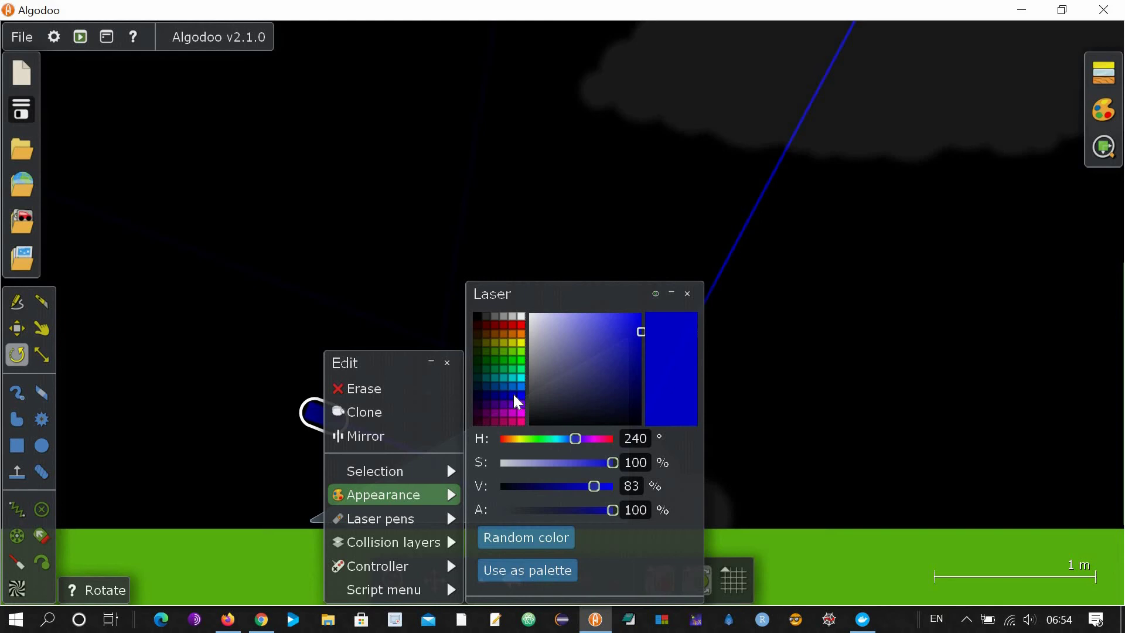
pyautogui.click(521, 316)
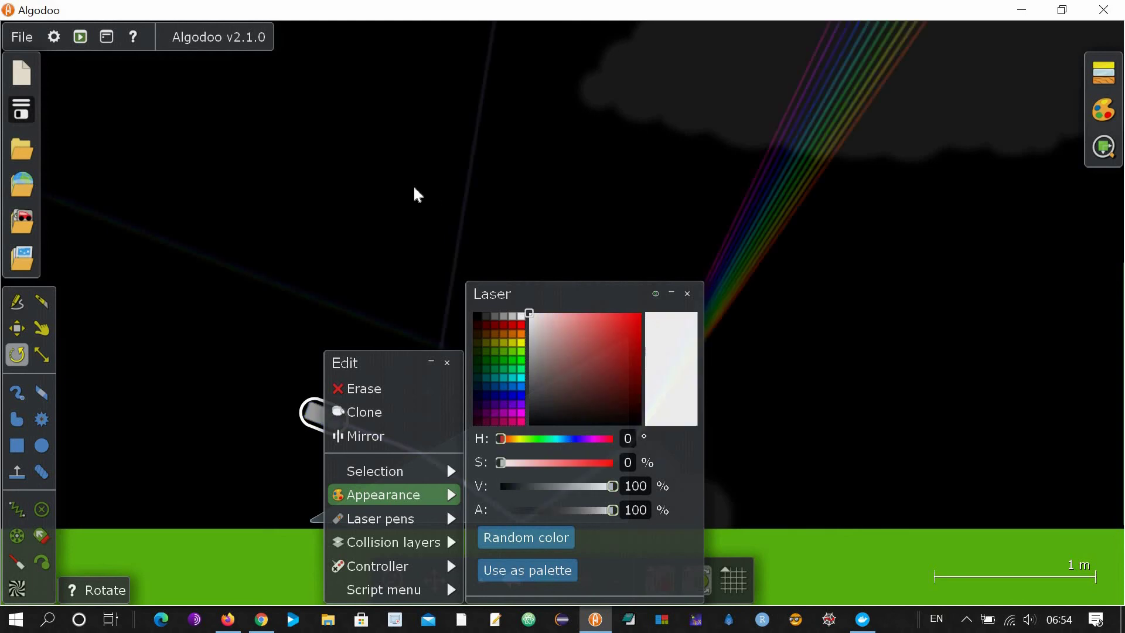
pyautogui.click(345, 198)
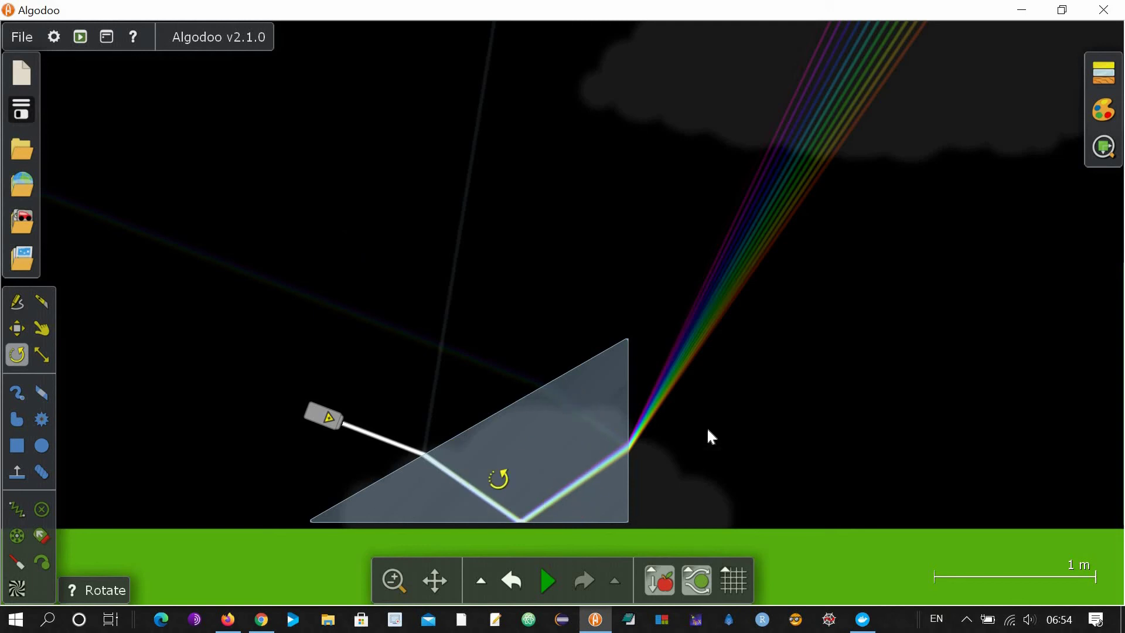
# - Sketch an isosceles triangle on the ground to the right of the first prism
pyautogui.click(17, 302)
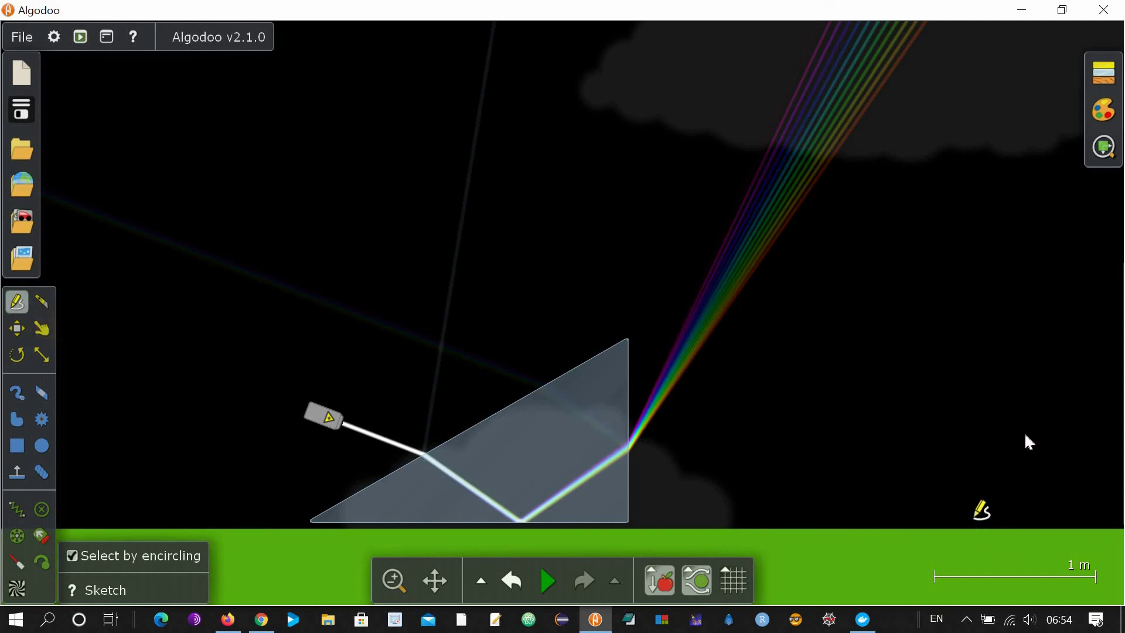
pyautogui.moveTo(782, 508); pyautogui.dragTo(838, 458)
pyautogui.moveTo(914, 379)
pyautogui.mouseDown()
pyautogui.moveTo(966, 315)
pyautogui.moveTo(1024, 304)
pyautogui.moveTo(935, 321)
pyautogui.moveTo(967, 379)
pyautogui.moveTo(1051, 453)
pyautogui.moveTo(1092, 509)
pyautogui.mouseUp()
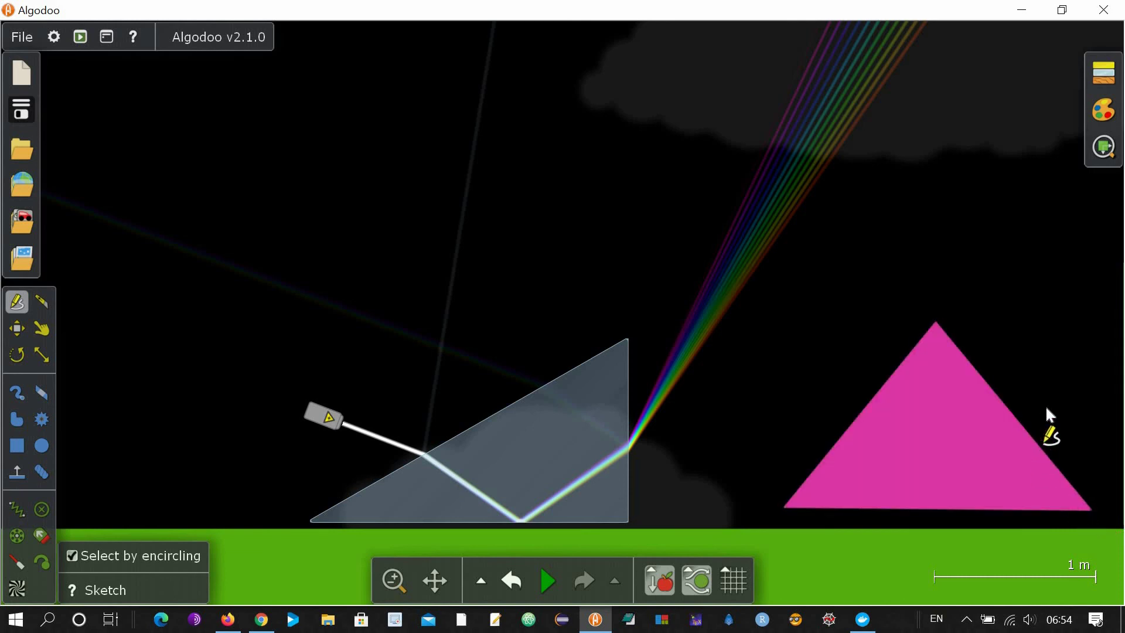
# - Make the new pink triangle glass and nudge the laser slightly right
pyautogui.rightClick(974, 428)
pyautogui.moveTo(1018, 423)
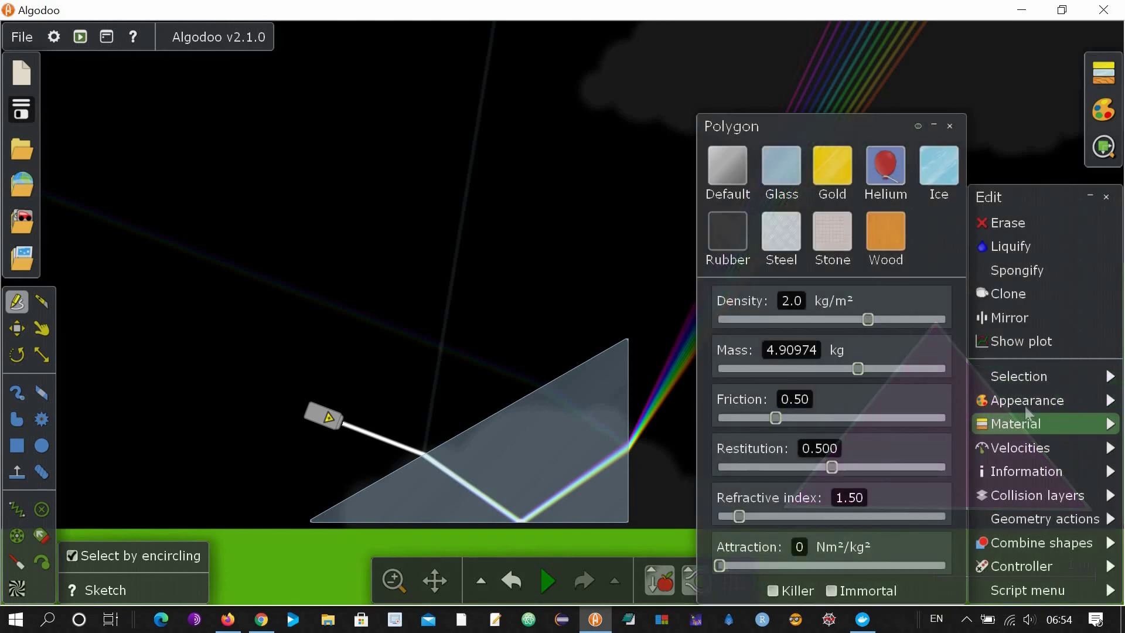
pyautogui.click(781, 170)
pyautogui.press('m')
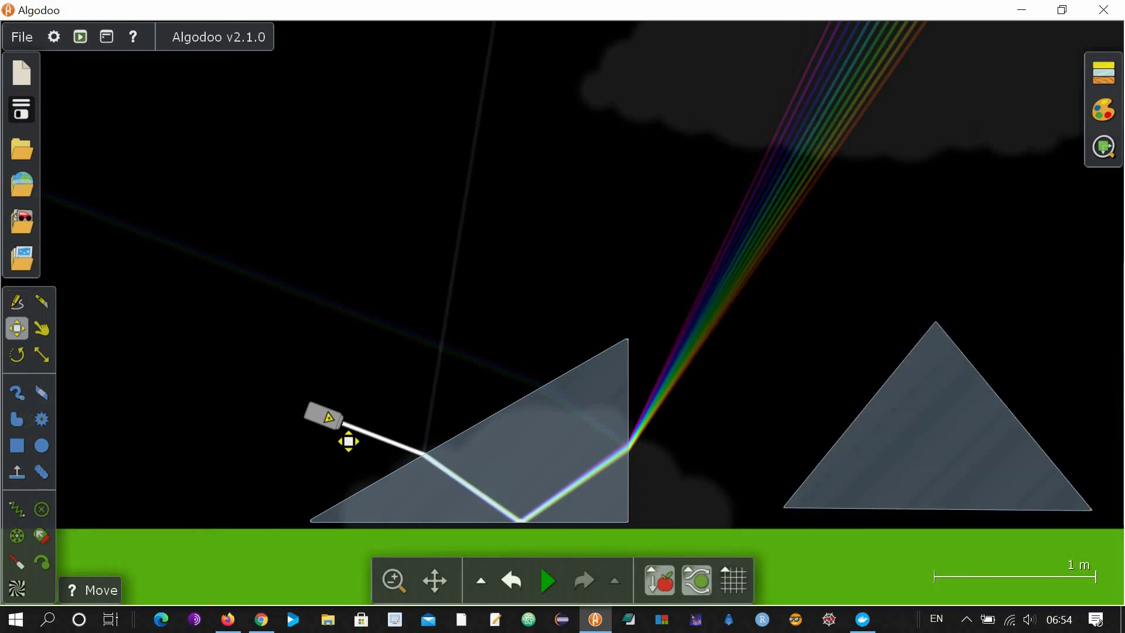
pyautogui.moveTo(346, 442); pyautogui.dragTo(363, 439)
# - Move the laser and tilt it toward the right-hand triangle
pyautogui.moveTo(491, 317); pyautogui.dragTo(718, 407)
pyautogui.press('r')
pyautogui.moveTo(724, 406); pyautogui.dragTo(855, 572)
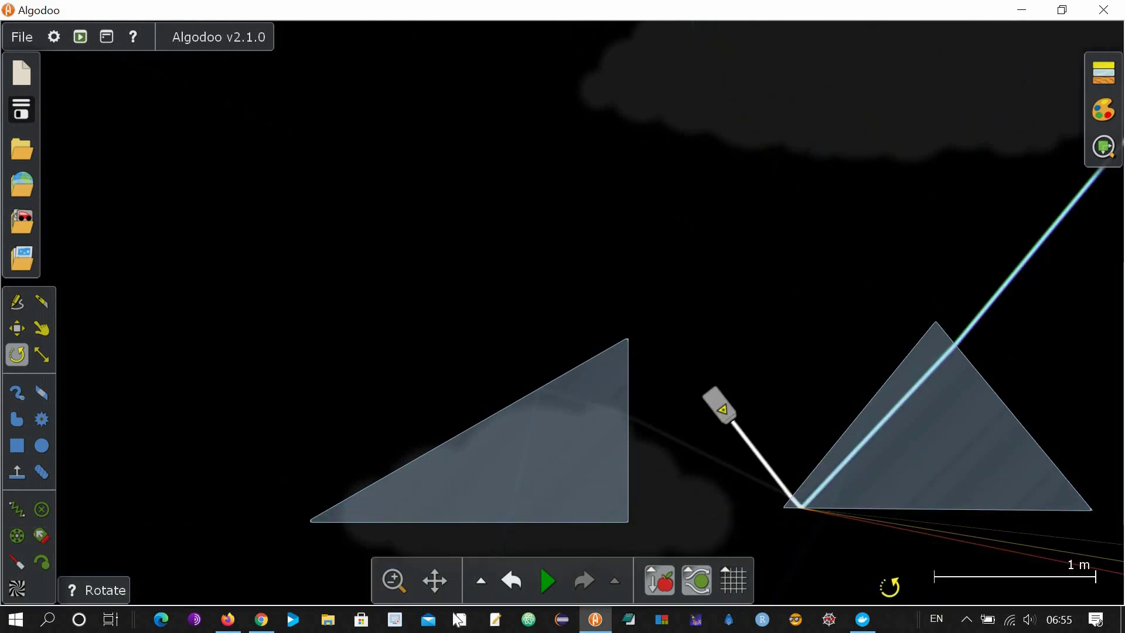
# - Fine-tune the laser's aim through the right prism and delete the green bar
pyautogui.moveTo(436, 580); pyautogui.dragTo(511, 468)
pyautogui.moveTo(527, 327); pyautogui.dragTo(585, 232)
pyautogui.click(951, 358)
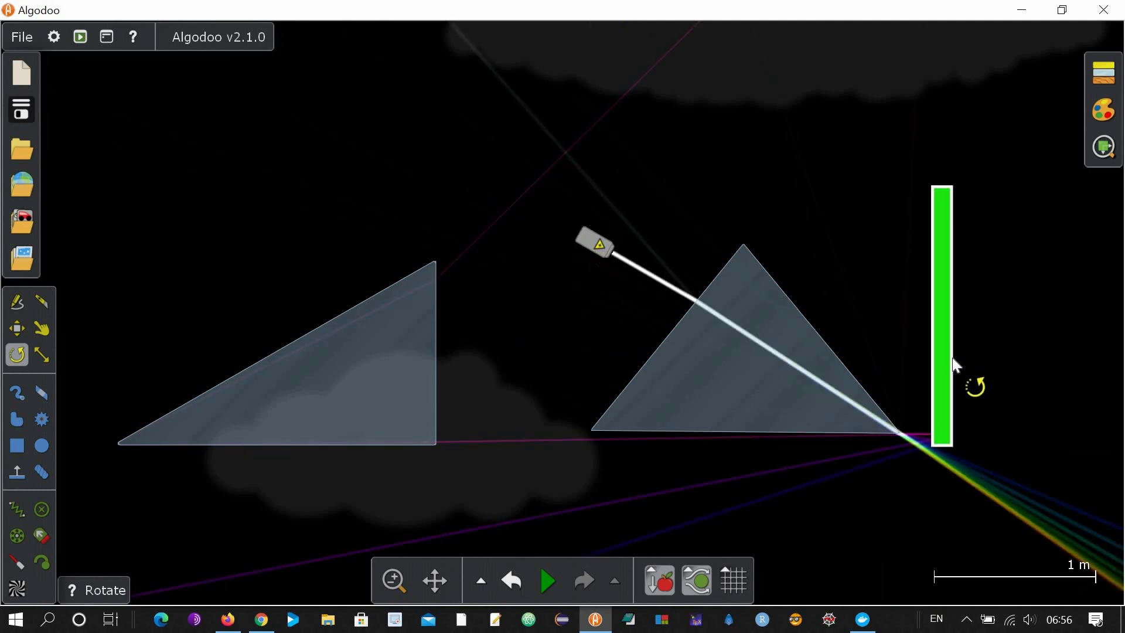
pyautogui.press('Delete')
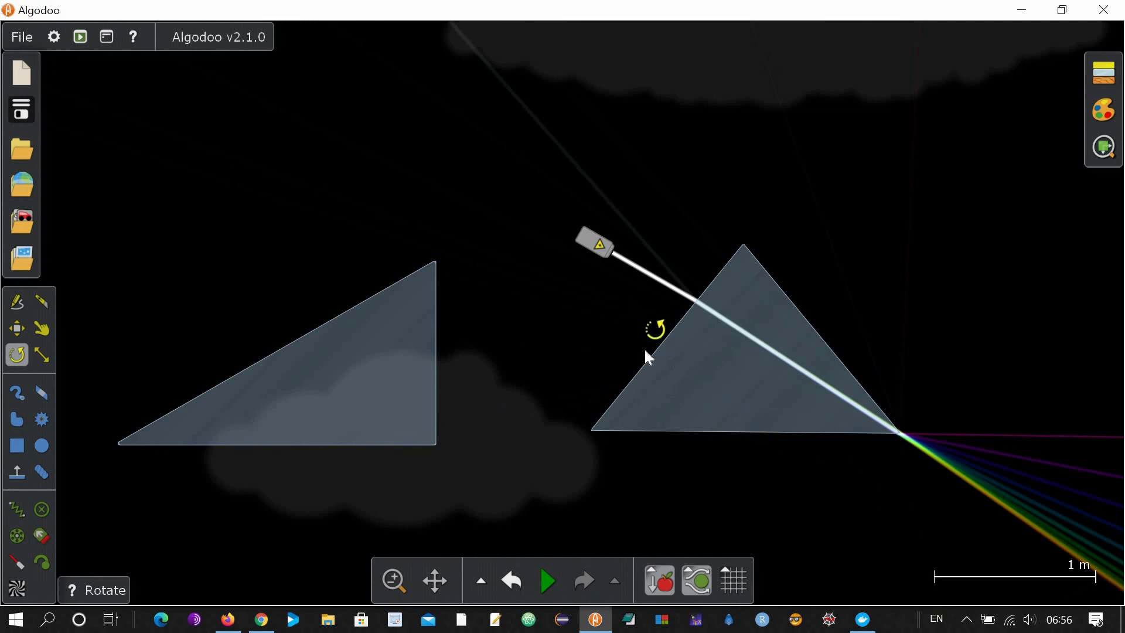
# - Drag the right prism's Material refractive index slider from 1.50 up to 1.65
pyautogui.rightClick(722, 400)
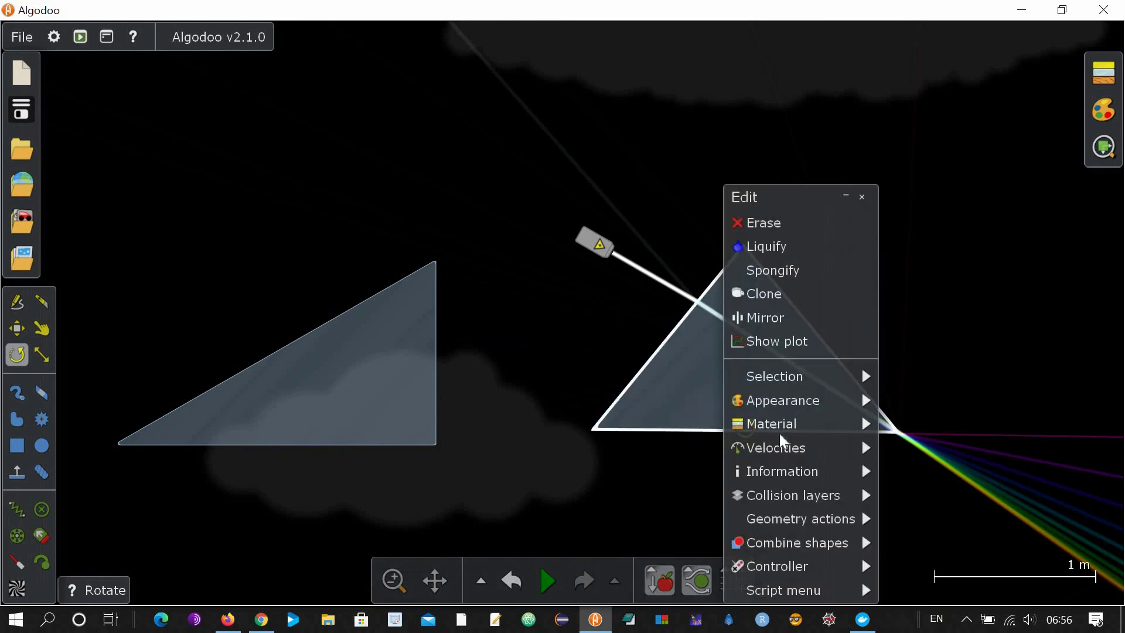
pyautogui.moveTo(774, 424)
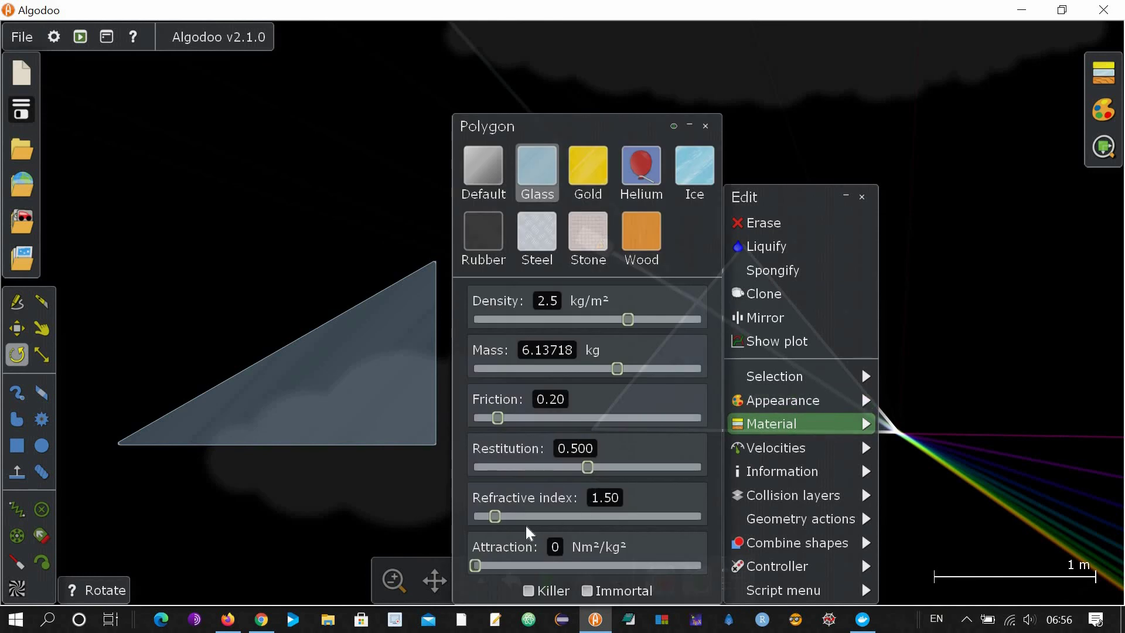
pyautogui.moveTo(496, 519)
pyautogui.mouseDown()
pyautogui.moveTo(484, 518)
pyautogui.moveTo(613, 550)
pyautogui.moveTo(602, 535)
pyautogui.moveTo(500, 528)
pyautogui.mouseUp()
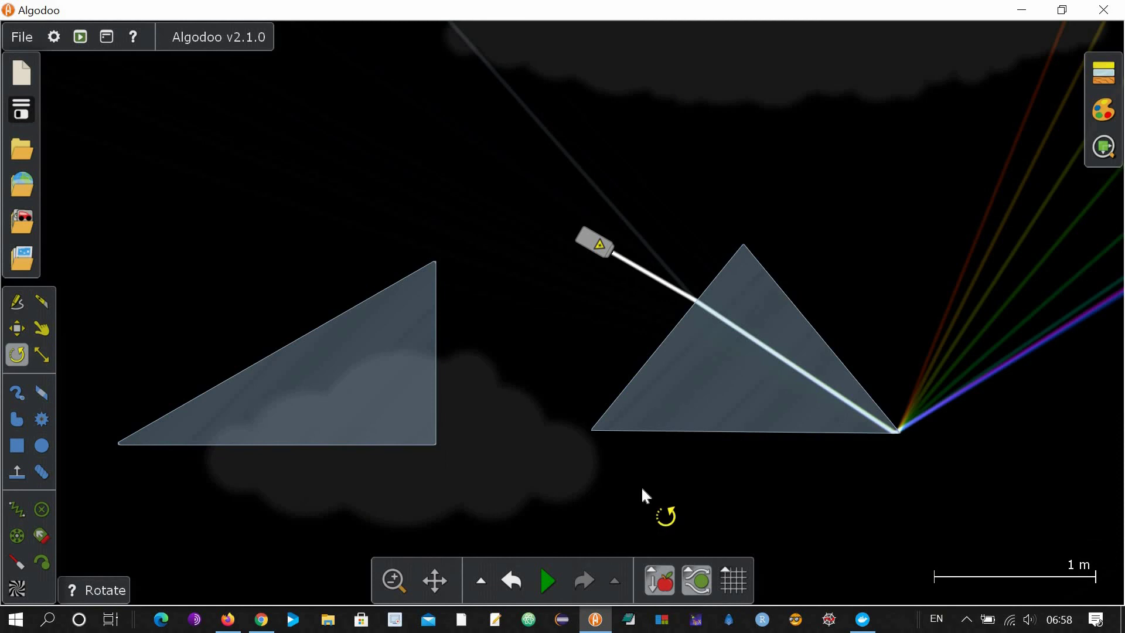